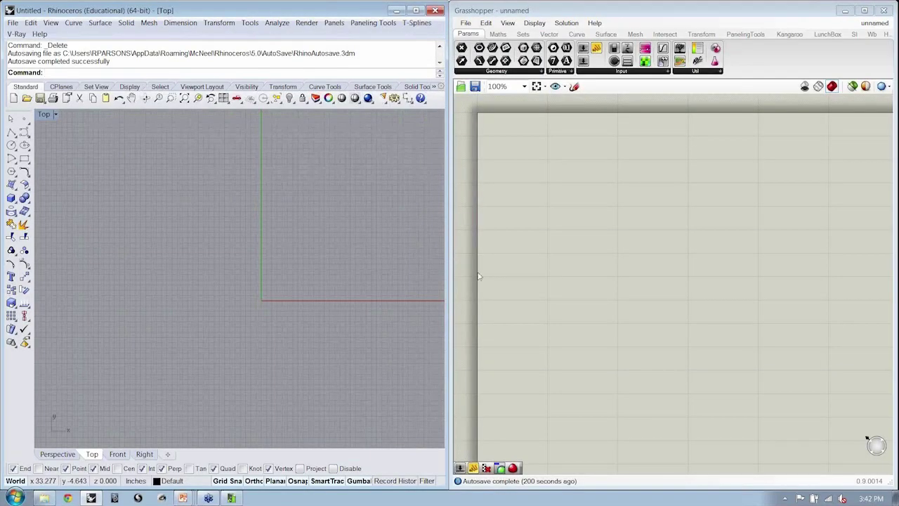
- Open the definition 1-1_SpiralByTransformations.gh from the 001_Distribute folder and inspect the output of its rotation series
{"action": "left_click", "coordinate": [466, 22]}
{"action": "left_click", "coordinate": [476, 46]}
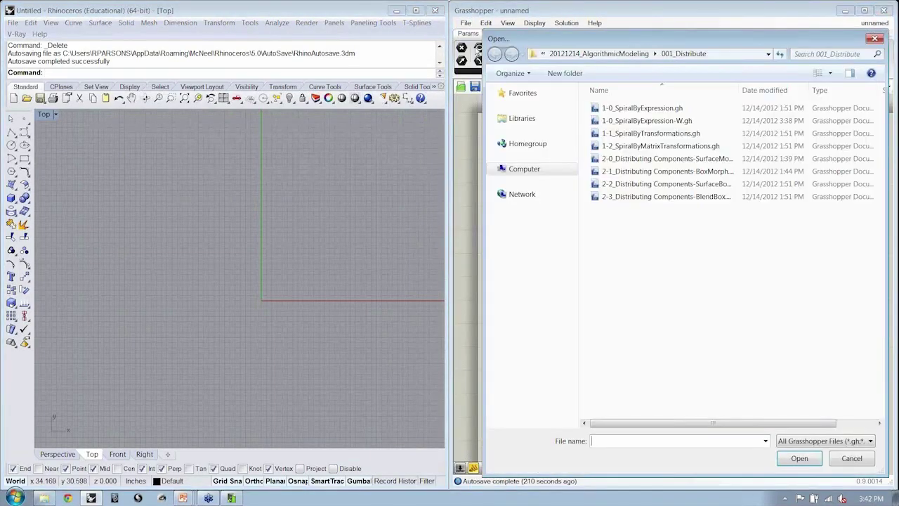
{"action": "left_click", "coordinate": [632, 133]}
{"action": "left_click", "coordinate": [799, 458]}
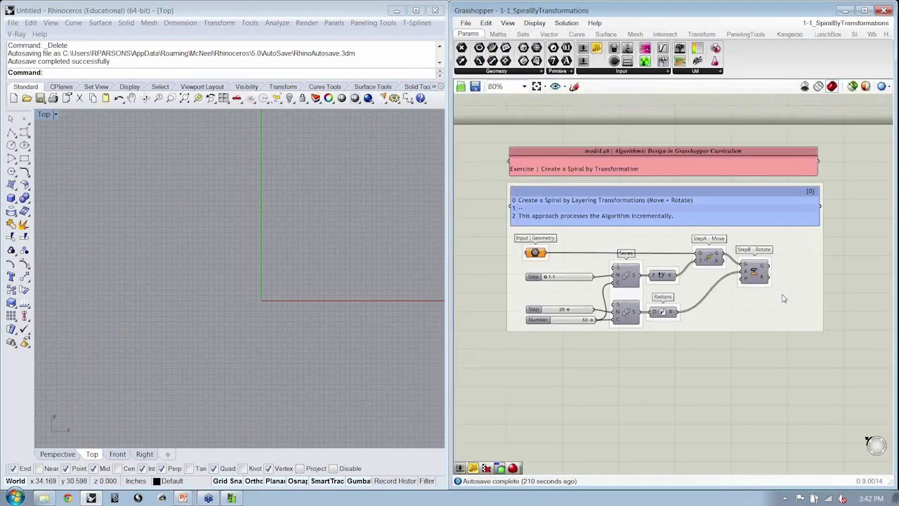
{"action": "scroll", "coordinate": [551, 247], "scroll_direction": "up", "scroll_amount": 4}
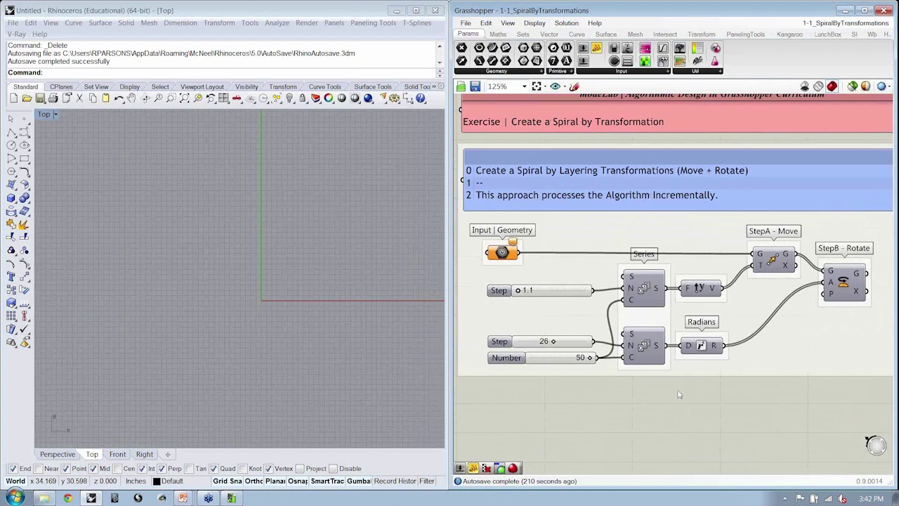
{"action": "scroll", "coordinate": [754, 382], "scroll_direction": "down", "scroll_amount": 2}
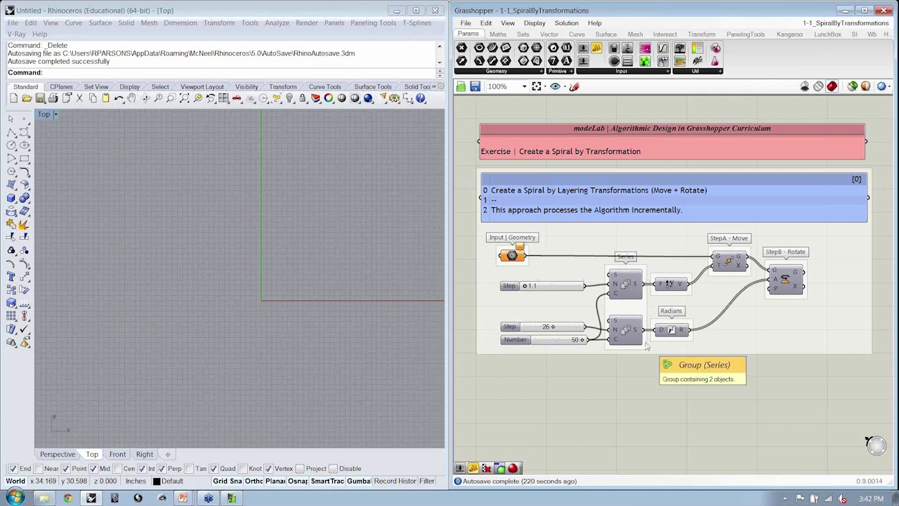
{"action": "mouse_move", "coordinate": [640, 335]}
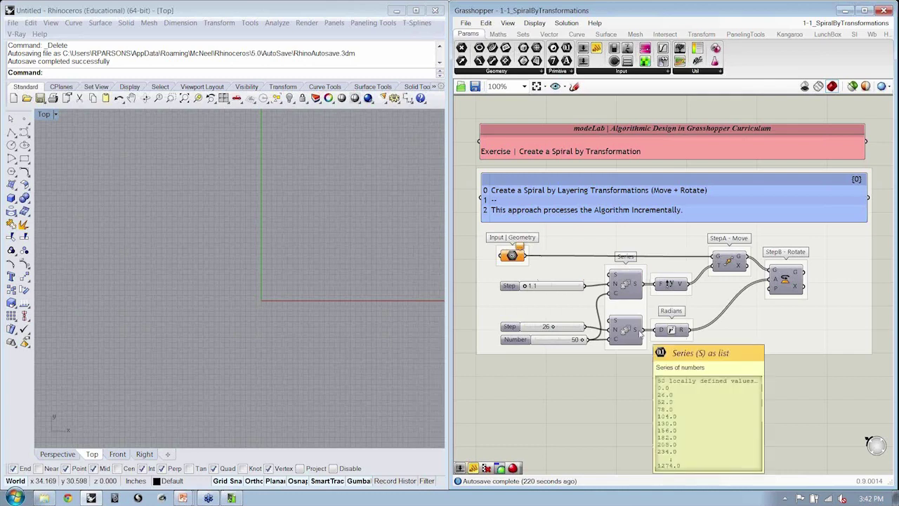
- Save a working copy as 1-1_SpiralByTransformations-W.gh and delete the component group beneath the two text panels
{"action": "key", "text": "ctrl+shift+s"}
{"action": "left_click", "coordinate": [651, 416]}
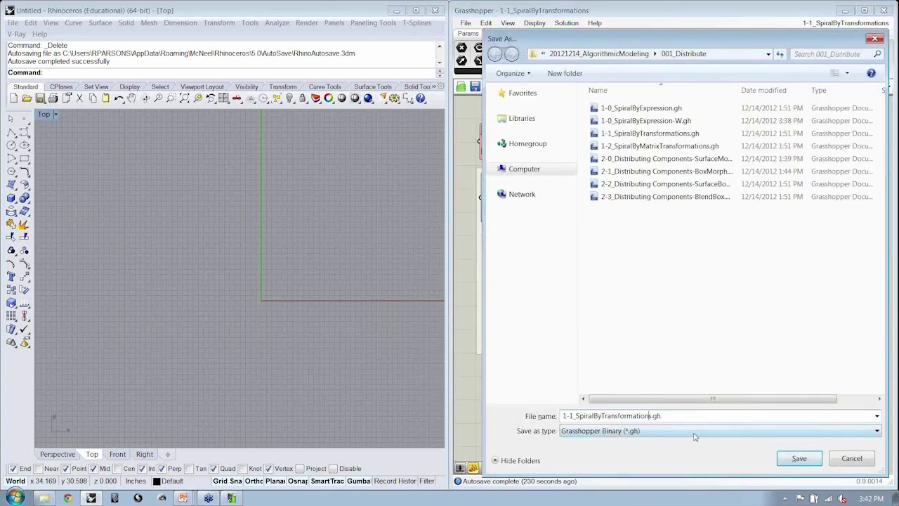
{"action": "type", "text": "-W"}
{"action": "key", "text": "Return"}
{"action": "left_click_drag", "start_coordinate": [874, 362], "coordinate": [468, 237]}
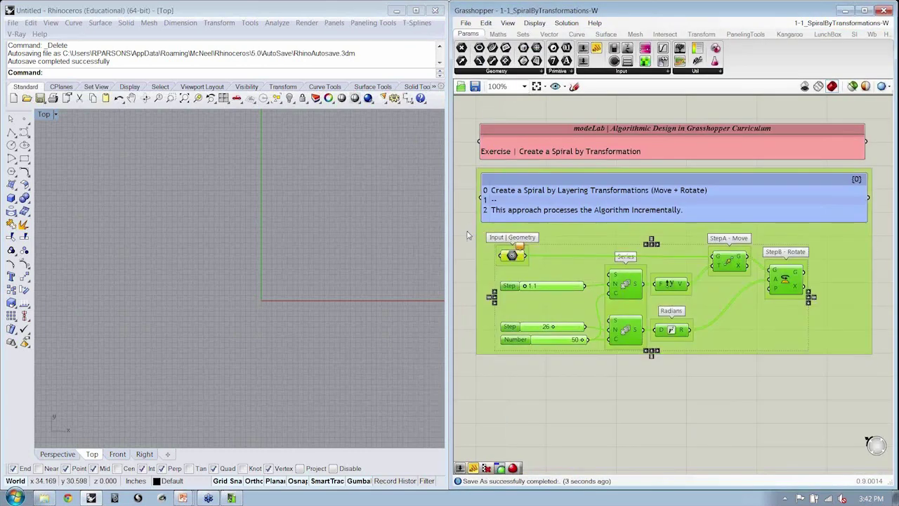
{"action": "key", "text": "Delete"}
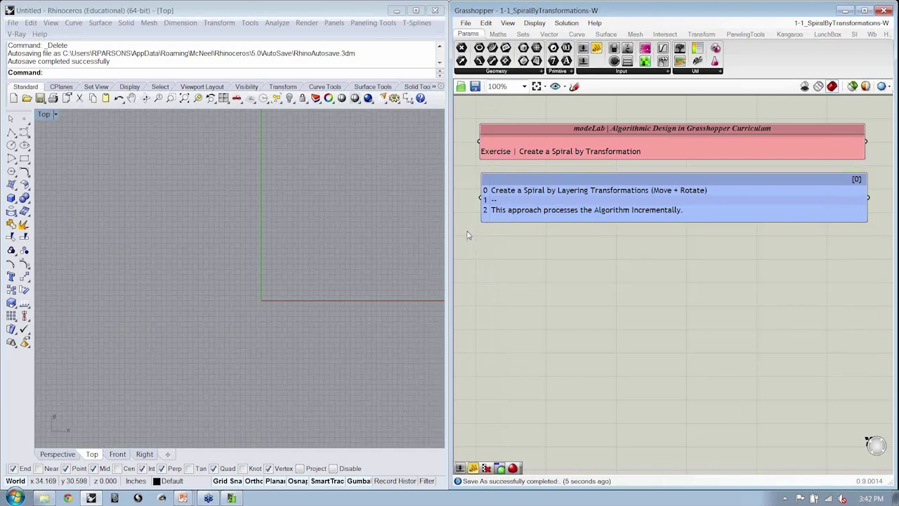
- Draw a 4 by 2 inch rectangle in the Top view with its lower-left corner at the origin
{"action": "right_click_drag", "start_coordinate": [351, 267], "coordinate": [279, 308]}
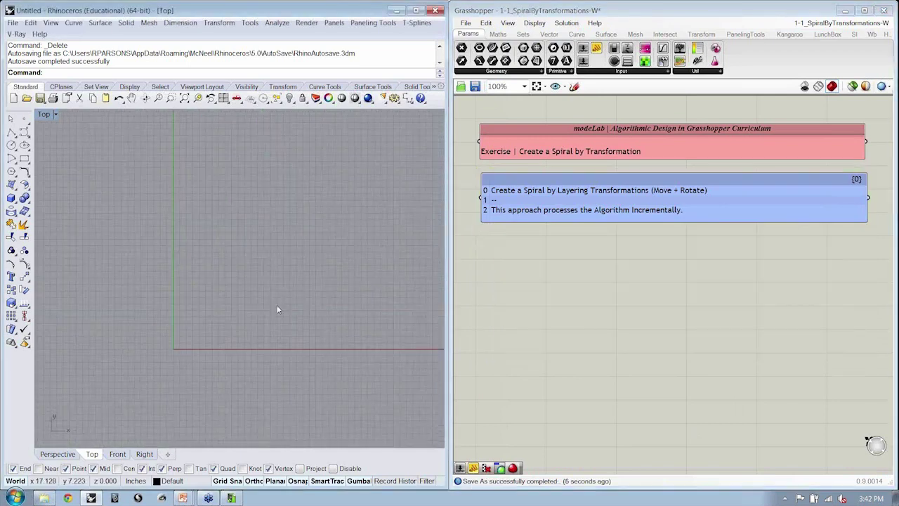
{"action": "mouse_move", "coordinate": [220, 317]}
{"action": "right_mouse_down"}
{"action": "mouse_move", "coordinate": [187, 327]}
{"action": "mouse_move", "coordinate": [190, 359]}
{"action": "mouse_move", "coordinate": [219, 290]}
{"action": "mouse_move", "coordinate": [216, 299]}
{"action": "right_mouse_up"}
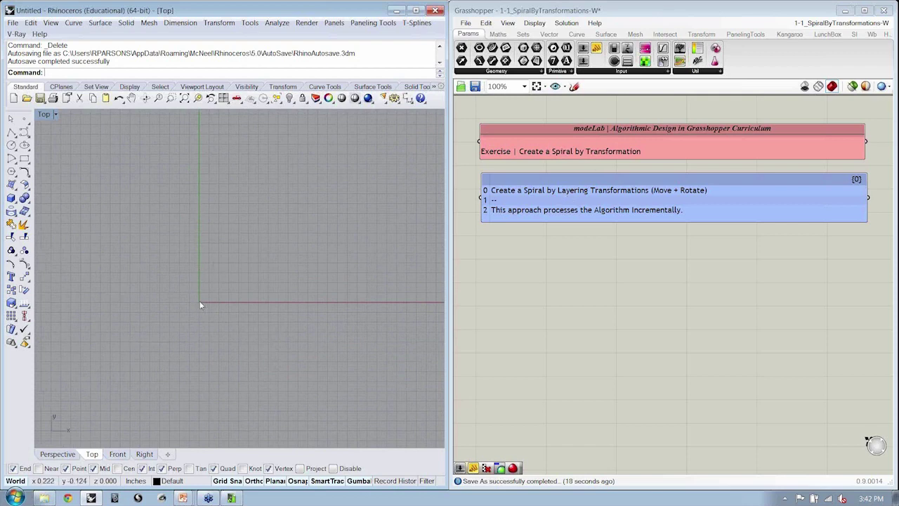
{"action": "right_click_drag", "start_coordinate": [200, 317], "coordinate": [257, 332]}
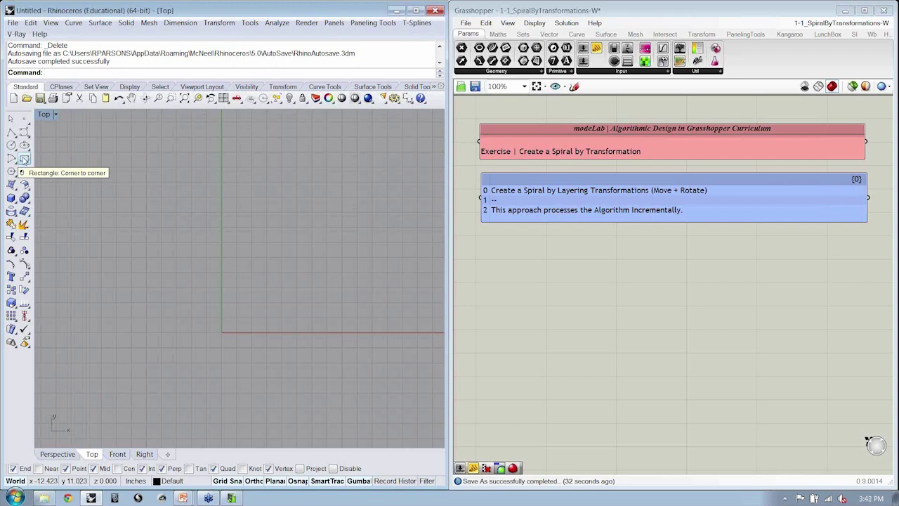
{"action": "left_click", "coordinate": [24, 159]}
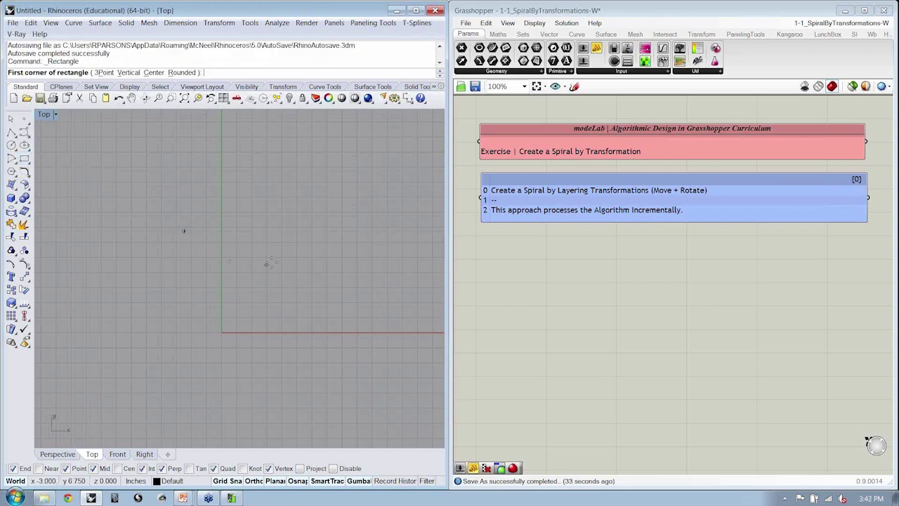
{"action": "scroll", "coordinate": [222, 332], "scroll_direction": "up", "scroll_amount": 2}
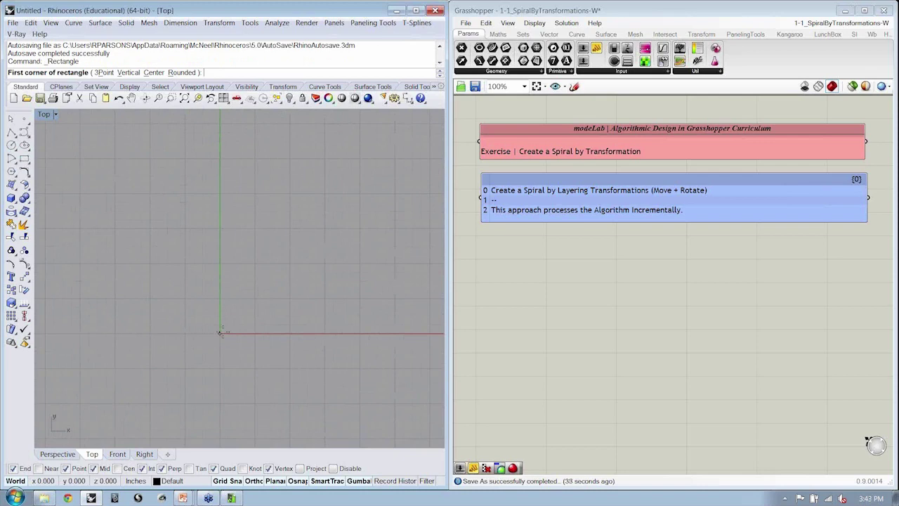
{"action": "left_click", "coordinate": [222, 333]}
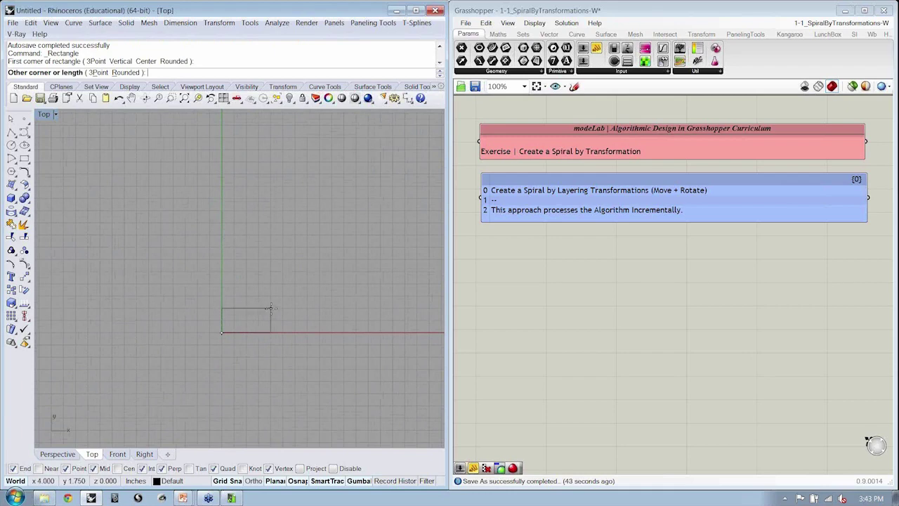
{"action": "left_click", "coordinate": [271, 308]}
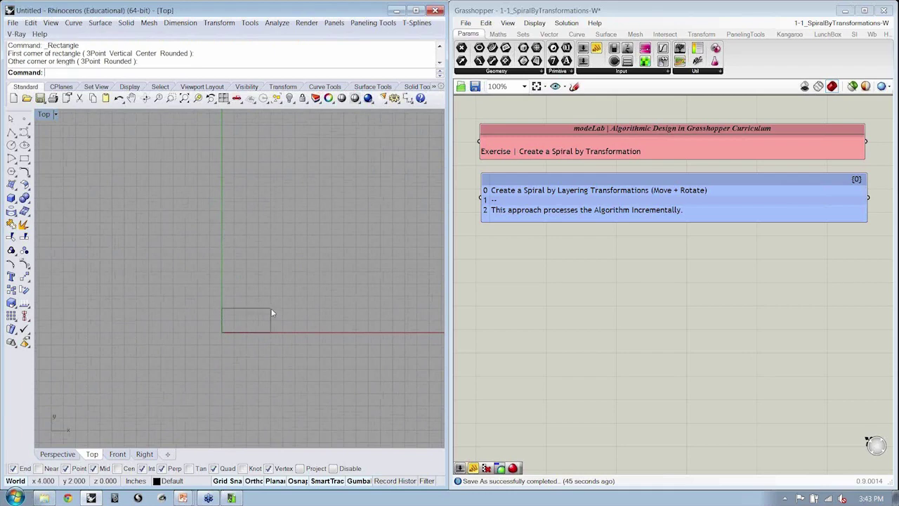
{"action": "left_click", "coordinate": [271, 320]}
{"action": "right_click_drag", "start_coordinate": [247, 316], "coordinate": [268, 330]}
{"action": "key", "text": "Escape"}
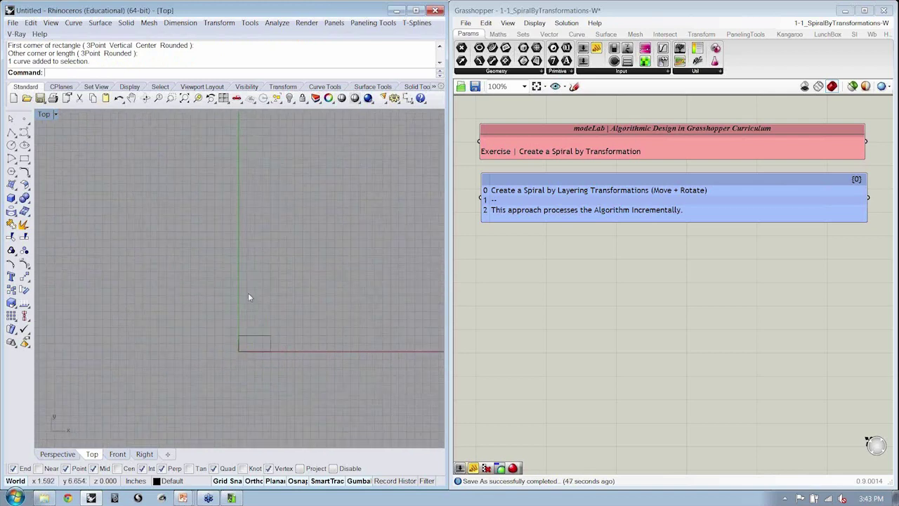
- Copy the rectangle once to a spot just above and slightly right of the original
{"action": "right_click_drag", "start_coordinate": [259, 279], "coordinate": [317, 321]}
{"action": "scroll", "coordinate": [309, 316], "scroll_direction": "down", "scroll_amount": 1}
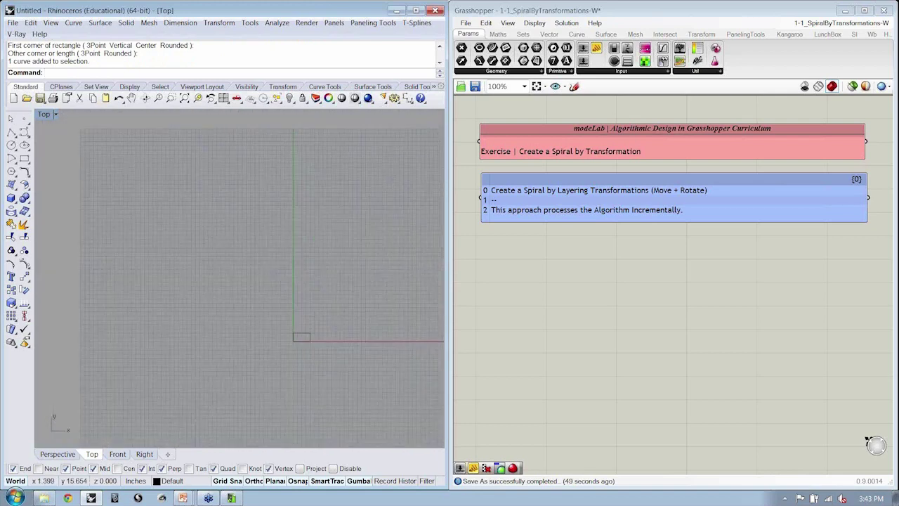
{"action": "right_click_drag", "start_coordinate": [270, 350], "coordinate": [236, 337]}
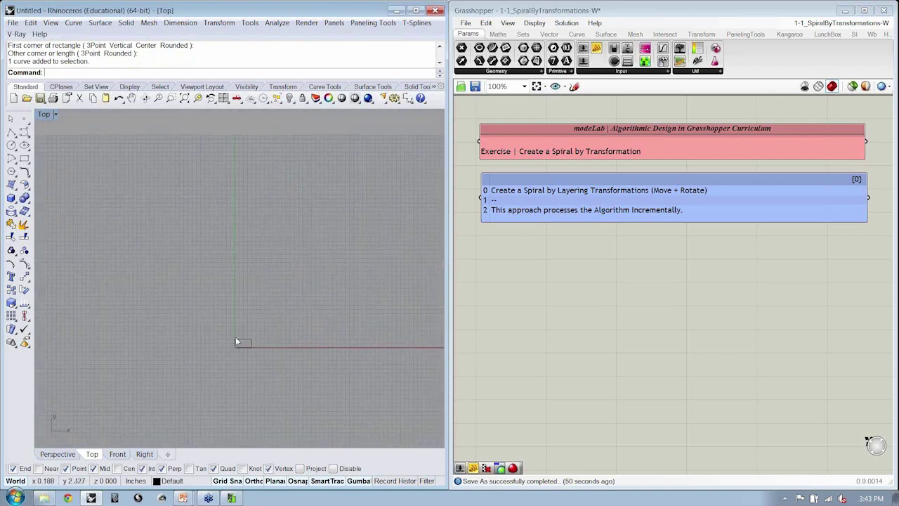
{"action": "scroll", "coordinate": [245, 345], "scroll_direction": "up", "scroll_amount": 1}
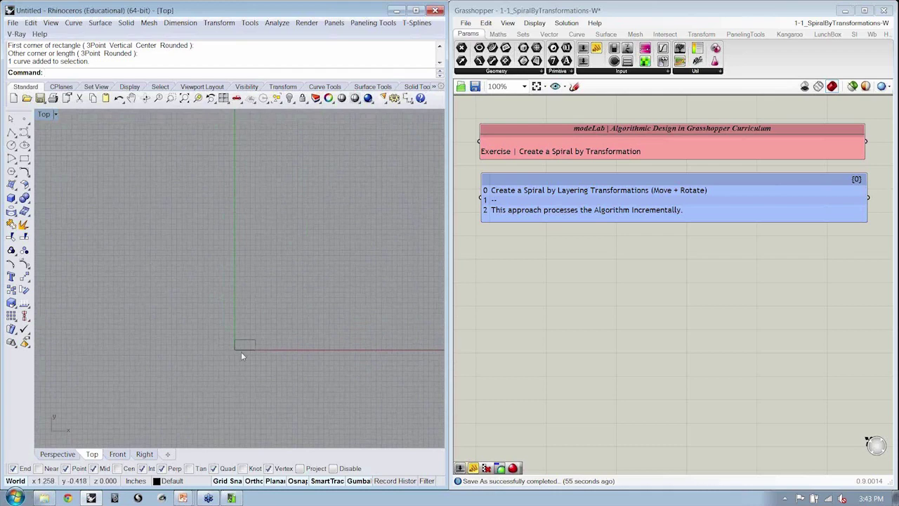
{"action": "left_click", "coordinate": [243, 349]}
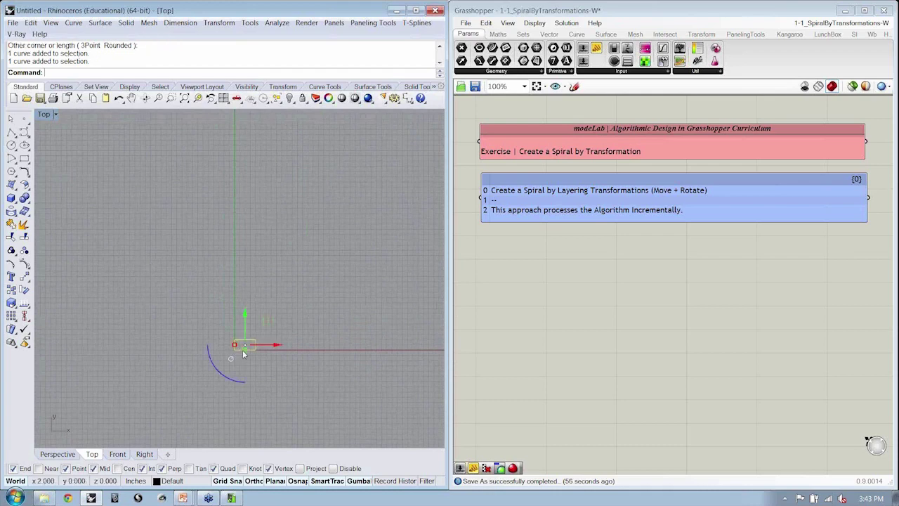
{"action": "left_click", "coordinate": [14, 298]}
{"action": "left_click", "coordinate": [307, 391]}
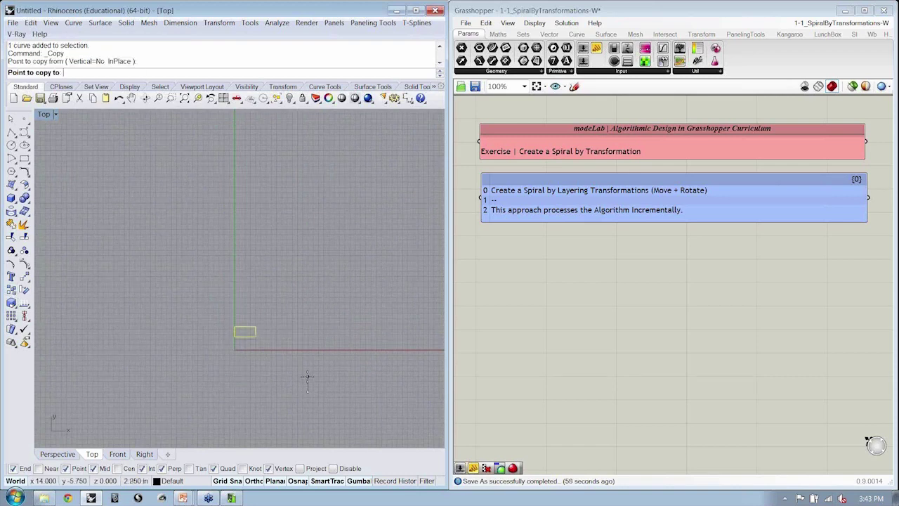
{"action": "left_click", "coordinate": [313, 379]}
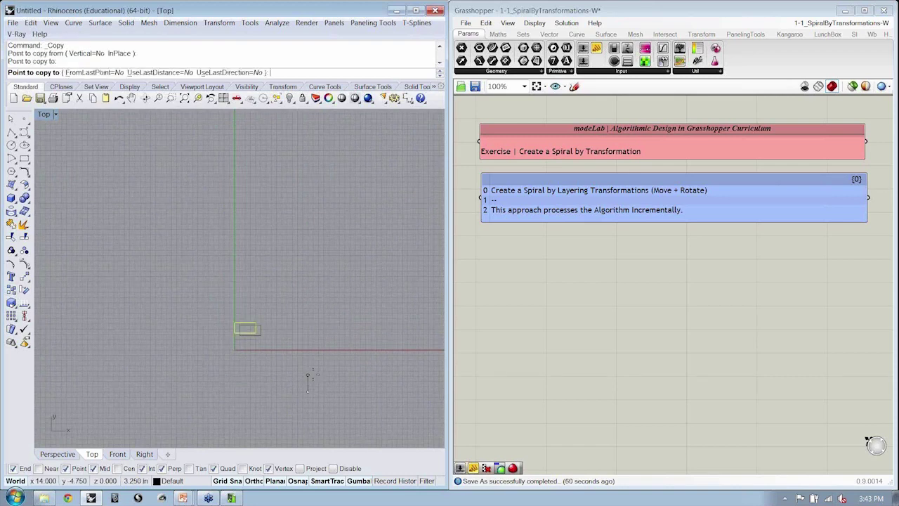
{"action": "key", "text": "Return"}
{"action": "key", "text": "Escape"}
- Rotate the copied rectangle 5 degrees about its lower-left corner
{"action": "left_click", "coordinate": [260, 330]}
{"action": "type", "text": "r"}
{"action": "key", "text": "Return"}
{"action": "left_click", "coordinate": [240, 331]}
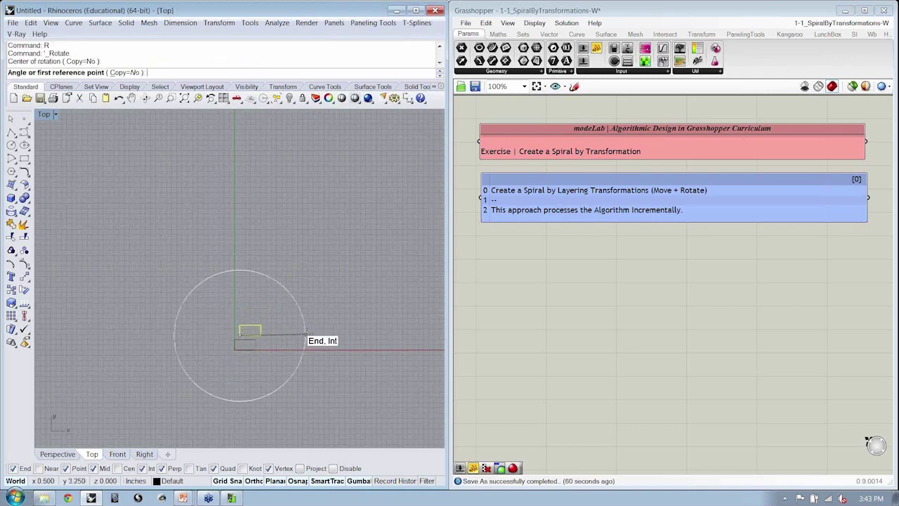
{"action": "left_click", "coordinate": [320, 332]}
{"action": "type", "text": "5"}
{"action": "key", "text": "Return"}
{"action": "left_click", "coordinate": [322, 334]}
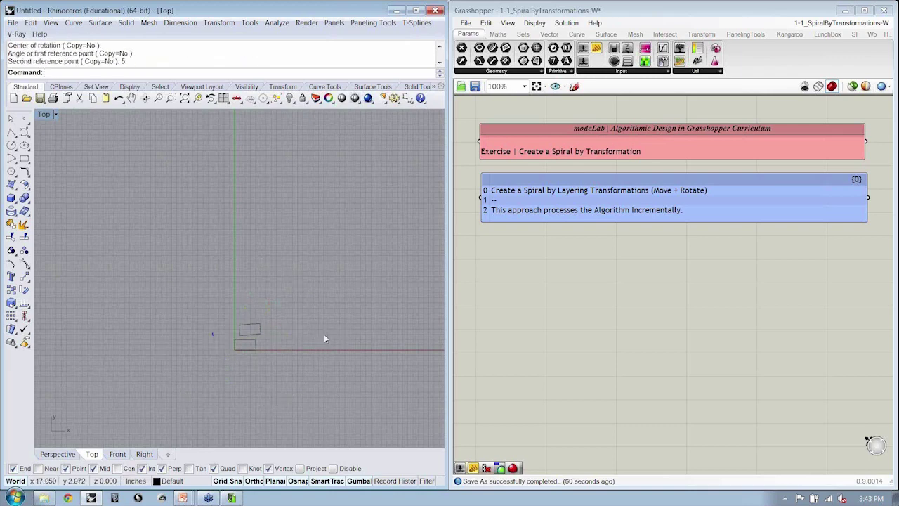
- Copy the rotated rectangle once to a spot above it and slightly to the left
{"action": "left_click", "coordinate": [252, 339]}
{"action": "right_click_drag", "start_coordinate": [252, 340], "coordinate": [276, 361]}
{"action": "type", "text": "c"}
{"action": "key", "text": "Return"}
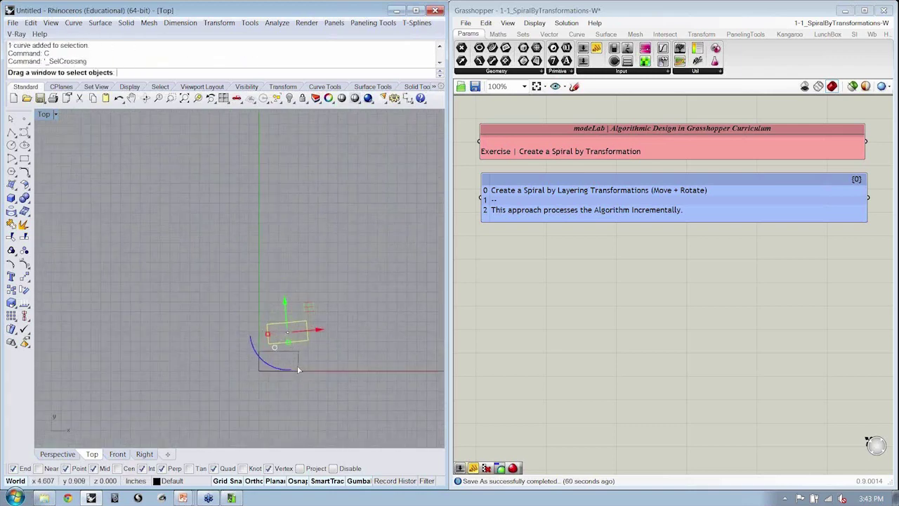
{"action": "left_click", "coordinate": [11, 292]}
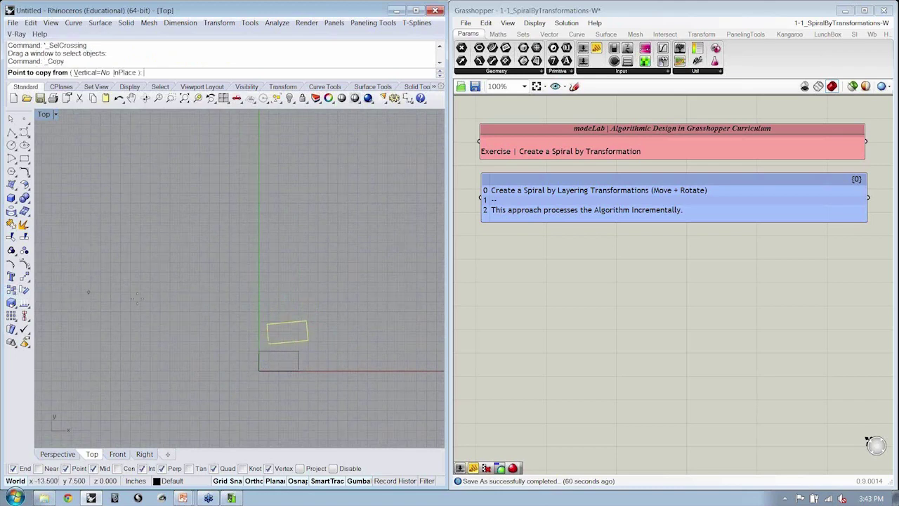
{"action": "left_click", "coordinate": [285, 402]}
{"action": "left_click", "coordinate": [271, 379]}
{"action": "key", "text": "Return"}
- Rotate the topmost rectangle a further 5 degrees about its lower-left corner
{"action": "type", "text": "r"}
{"action": "key", "text": "Return"}
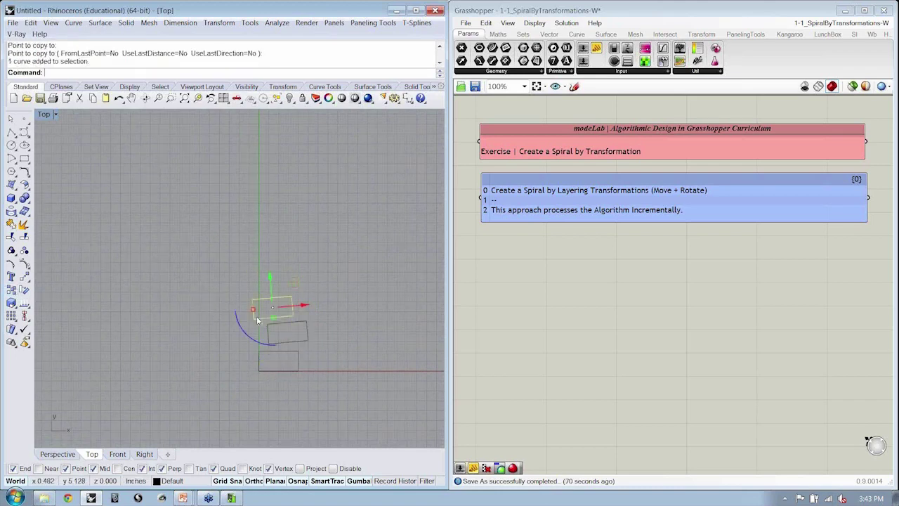
{"action": "left_click", "coordinate": [255, 319]}
{"action": "type", "text": "5"}
{"action": "key", "text": "Return"}
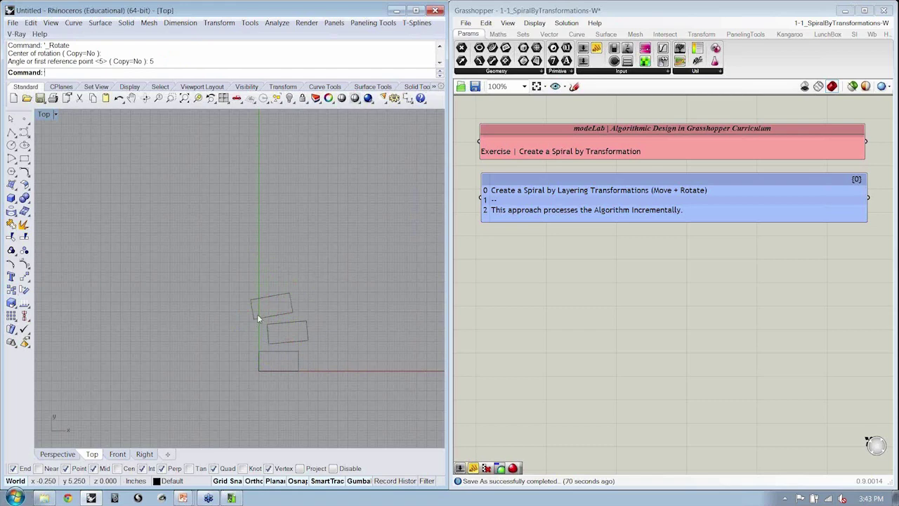
- Delete the two rotated rectangle copies, keeping only the original rectangle at the origin
{"action": "scroll", "coordinate": [241, 305], "scroll_direction": "down", "scroll_amount": 2}
{"action": "scroll", "coordinate": [240, 273], "scroll_direction": "down", "scroll_amount": 1}
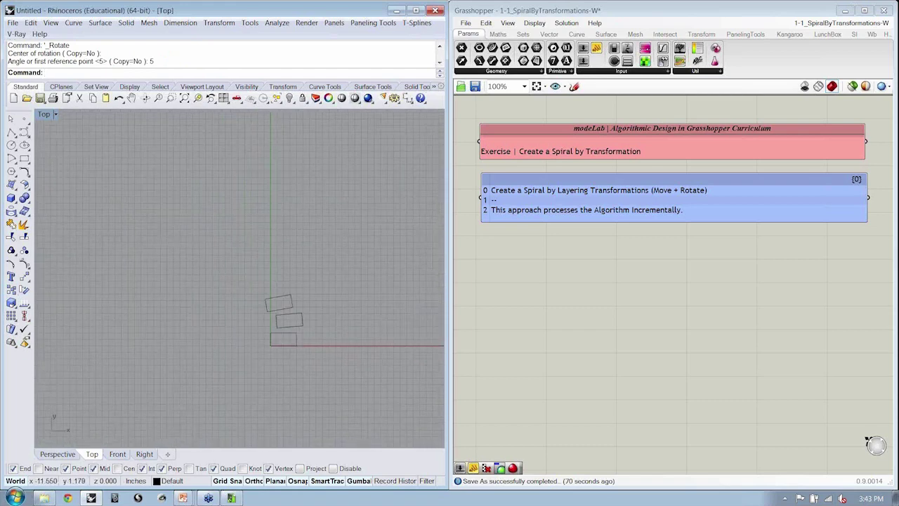
{"action": "right_click_drag", "start_coordinate": [311, 341], "coordinate": [311, 369]}
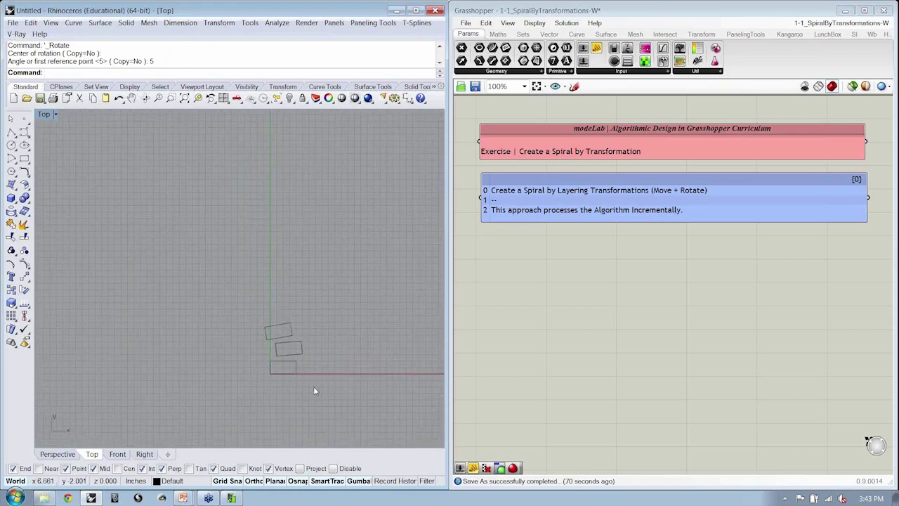
{"action": "scroll", "coordinate": [298, 302], "scroll_direction": "down", "scroll_amount": 2}
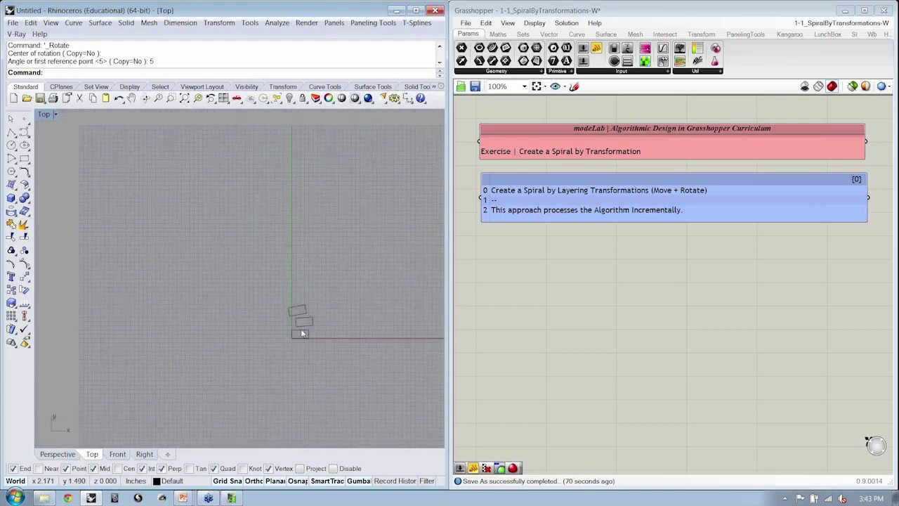
{"action": "left_click", "coordinate": [298, 336]}
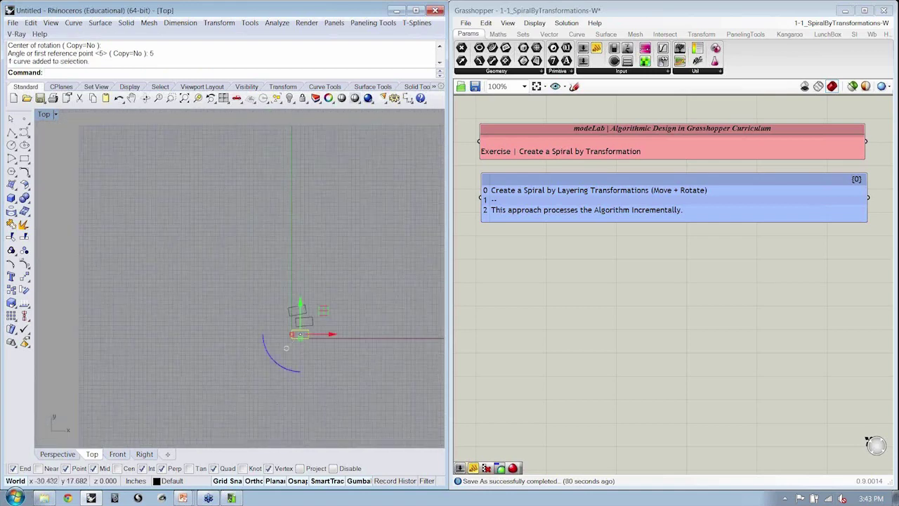
{"action": "key", "text": "Escape"}
{"action": "right_click_drag", "start_coordinate": [345, 363], "coordinate": [279, 329]}
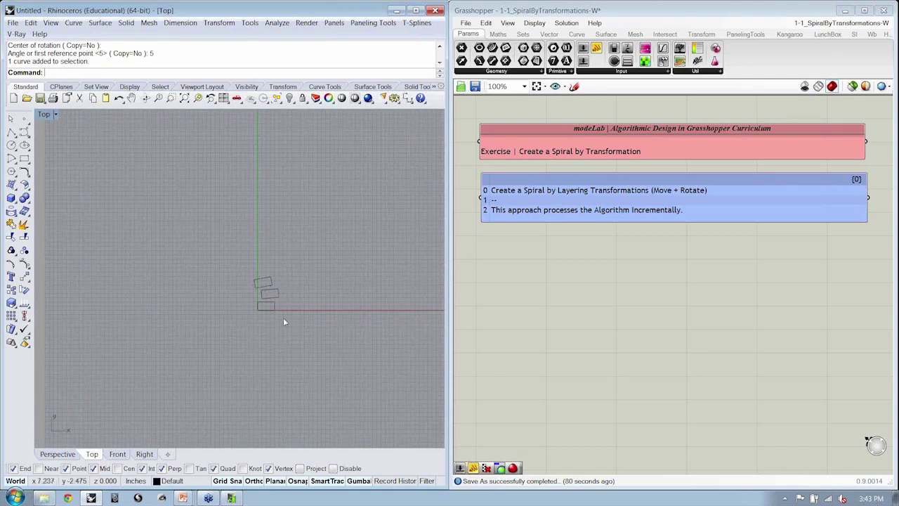
{"action": "left_click", "coordinate": [277, 287]}
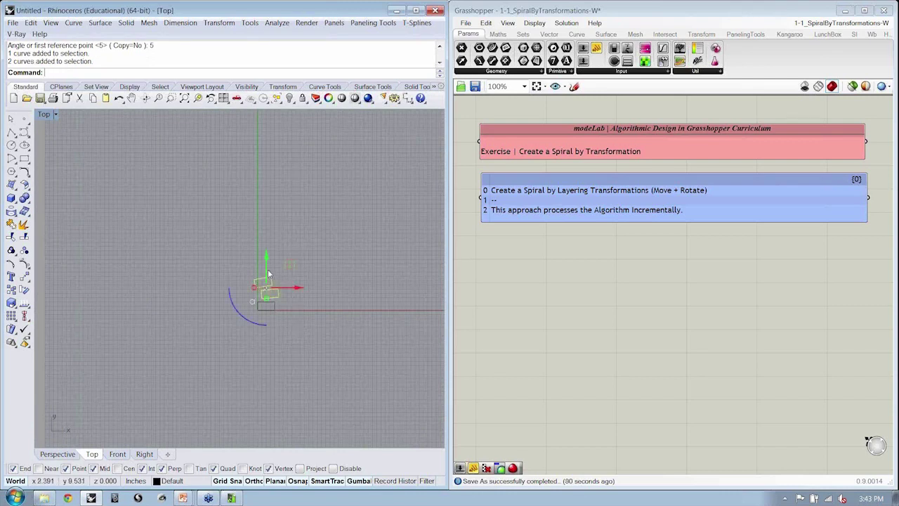
{"action": "key", "text": "Delete"}
{"action": "scroll", "coordinate": [271, 309], "scroll_direction": "up", "scroll_amount": 5}
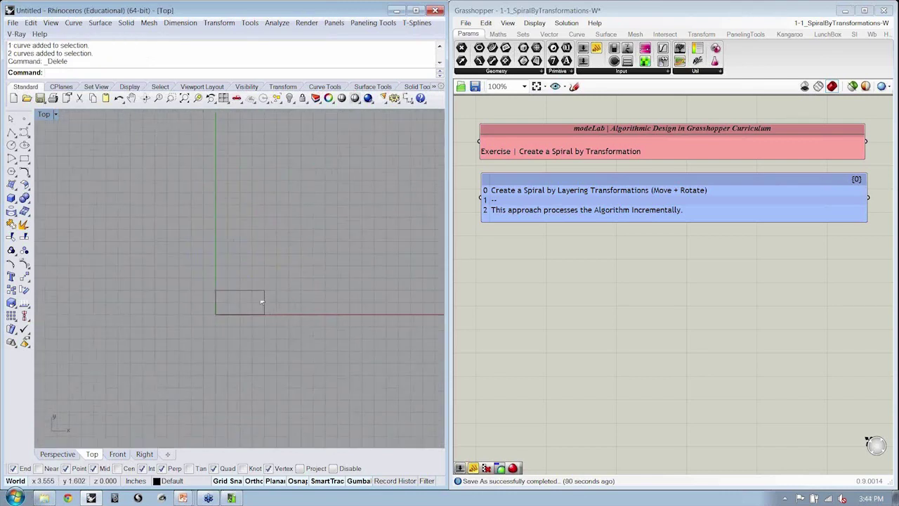
- Add a Geometry parameter to the Grasshopper canvas below the blue description panel
{"action": "mouse_move", "coordinate": [249, 307]}
{"action": "right_mouse_down"}
{"action": "mouse_move", "coordinate": [237, 317]}
{"action": "mouse_move", "coordinate": [246, 307]}
{"action": "right_mouse_up"}
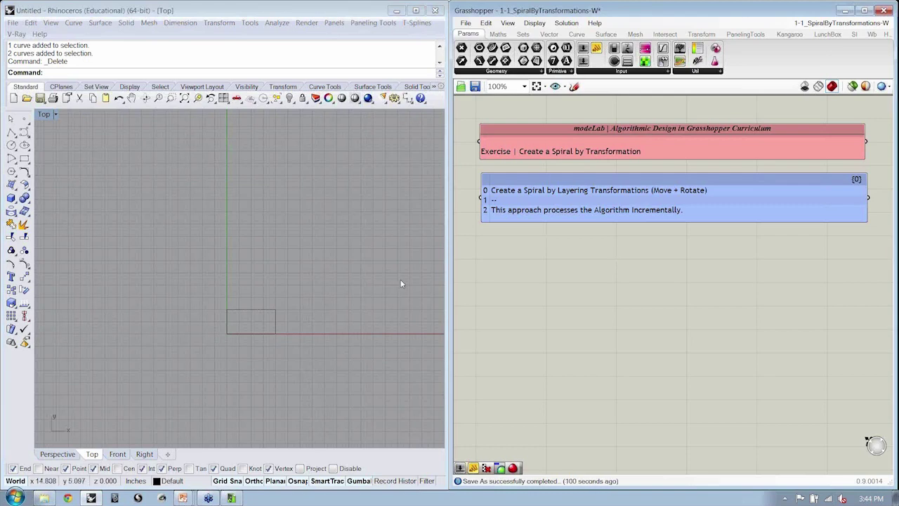
{"action": "left_click_drag", "start_coordinate": [321, 398], "coordinate": [189, 293]}
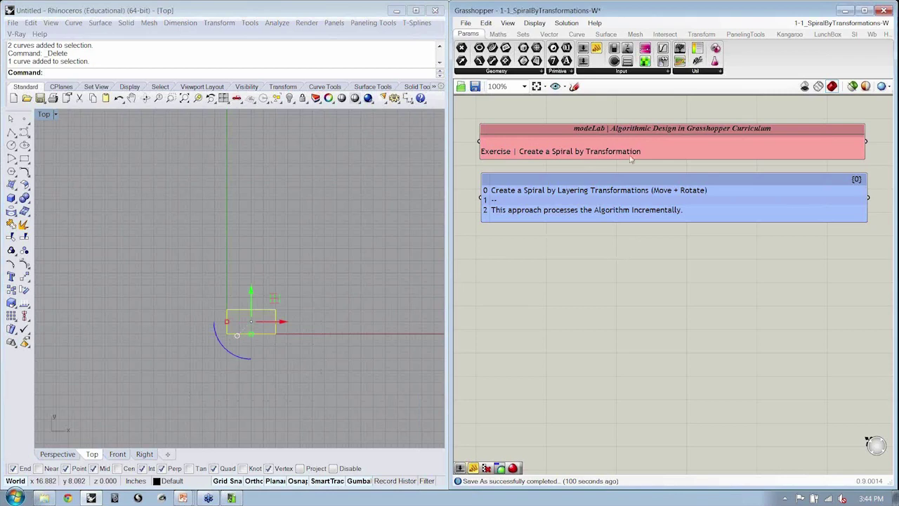
{"action": "right_click_drag", "start_coordinate": [562, 239], "coordinate": [556, 243]}
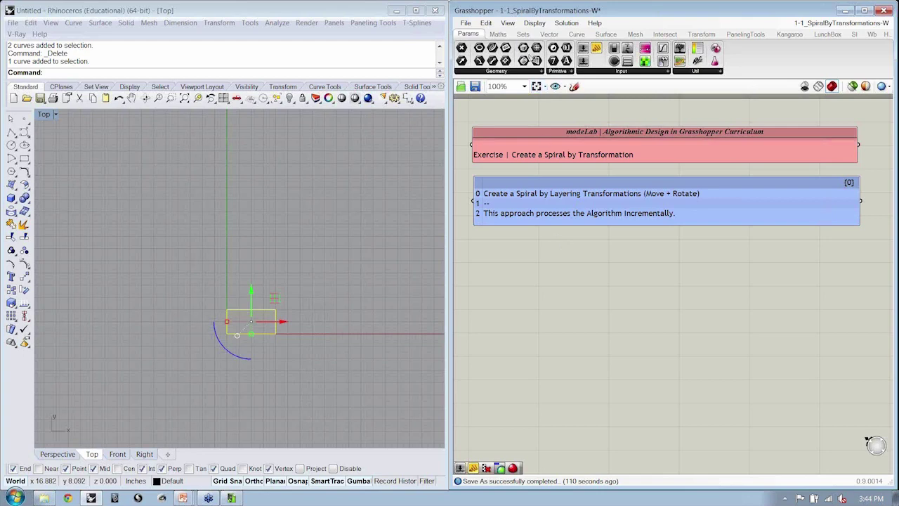
{"action": "left_click", "coordinate": [530, 72]}
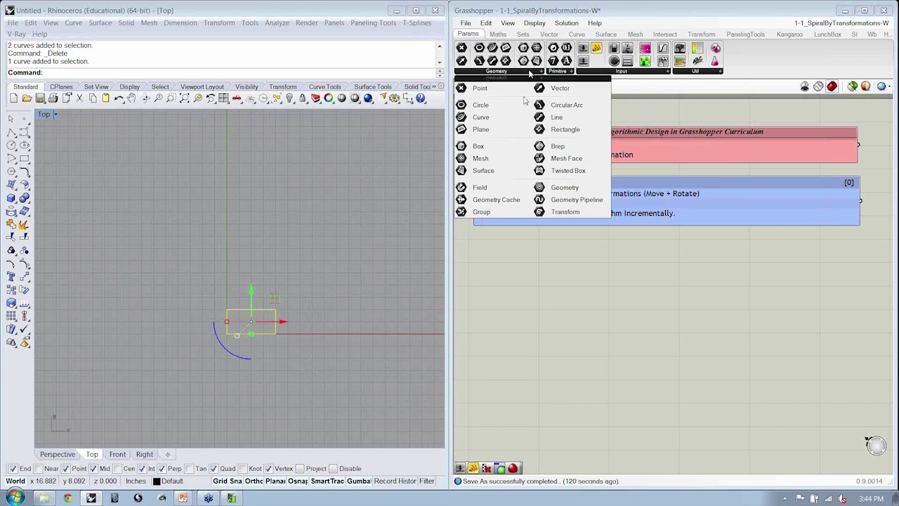
{"action": "left_click", "coordinate": [560, 188]}
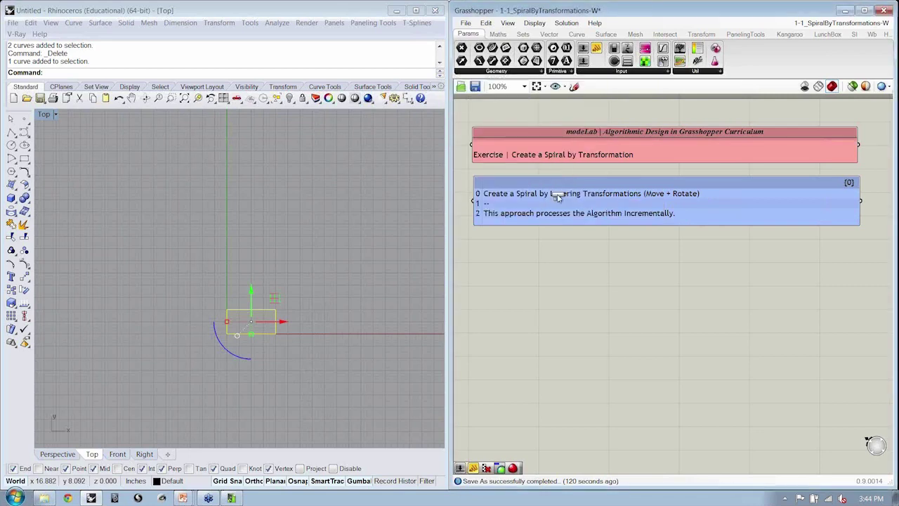
{"action": "left_click", "coordinate": [506, 281]}
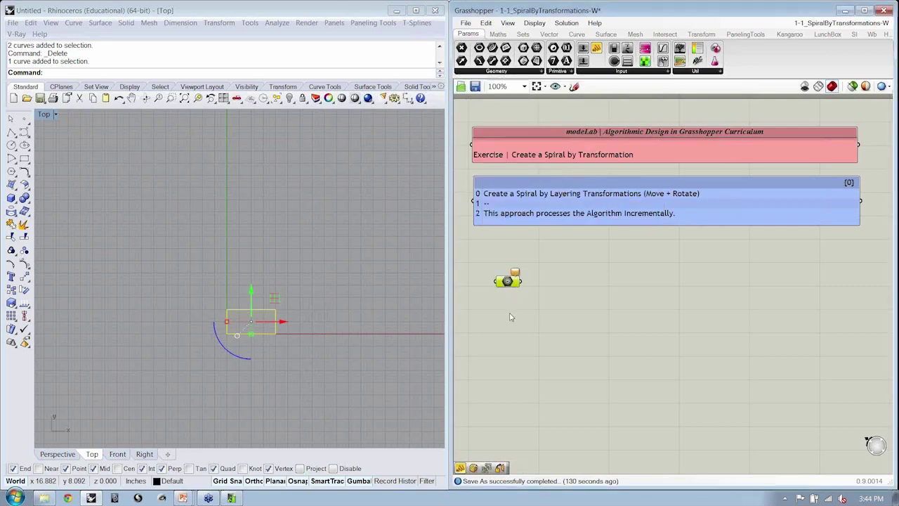
- Reference the Rhino rectangle at the origin as the single geometry of the Geometry parameter
{"action": "right_click", "coordinate": [508, 281]}
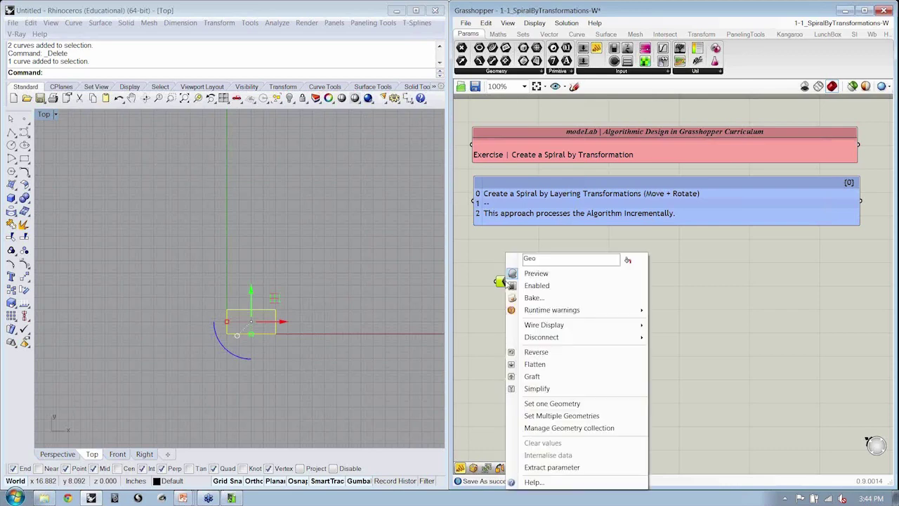
{"action": "left_click", "coordinate": [539, 403]}
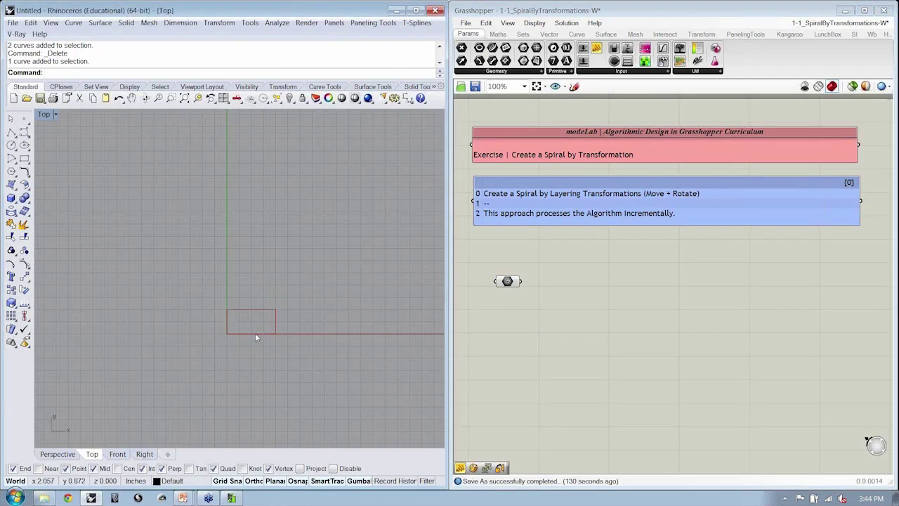
{"action": "left_click", "coordinate": [256, 333]}
{"action": "left_click_drag", "start_coordinate": [513, 280], "coordinate": [500, 279]}
{"action": "left_click", "coordinate": [372, 304]}
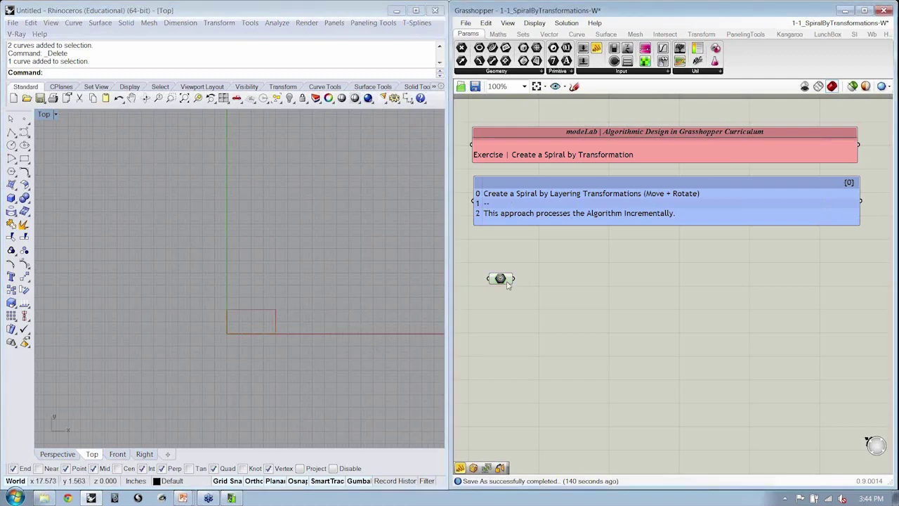
{"action": "left_click_drag", "start_coordinate": [508, 283], "coordinate": [514, 290]}
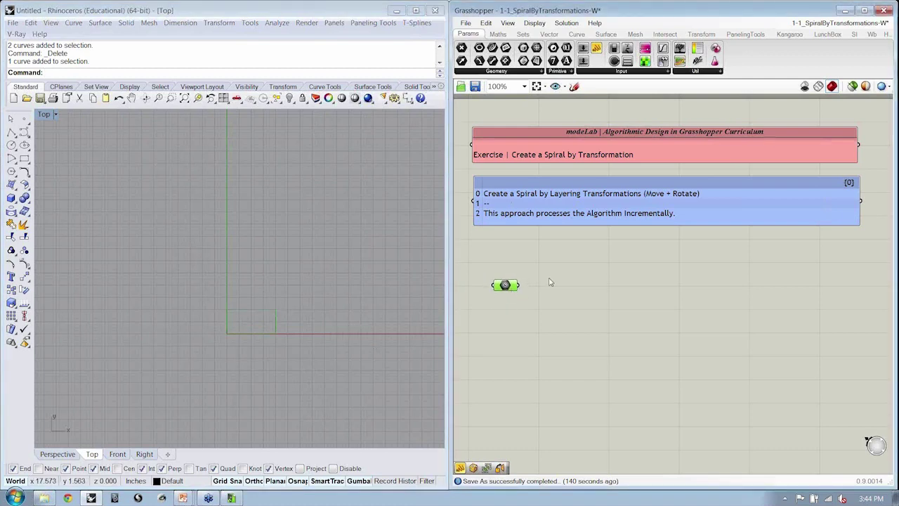
- Group the Geometry parameter and name the group "Input | Geometry to Transform"
{"action": "scroll", "coordinate": [466, 293], "scroll_direction": "up", "scroll_amount": 4}
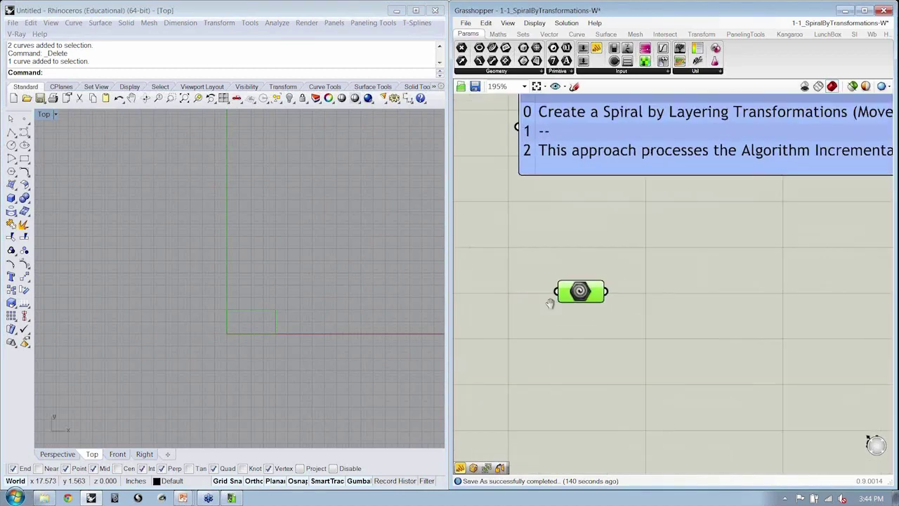
{"action": "right_click", "coordinate": [610, 308]}
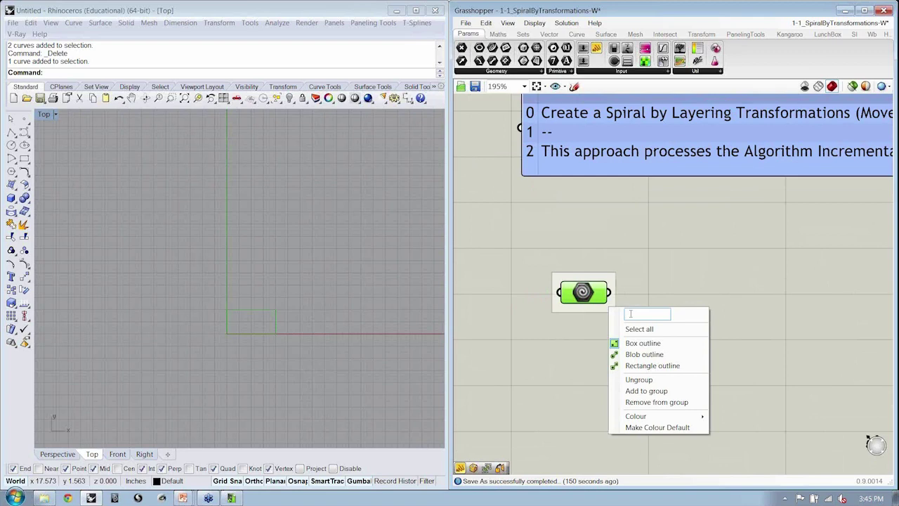
{"action": "type", "text": "Input"}
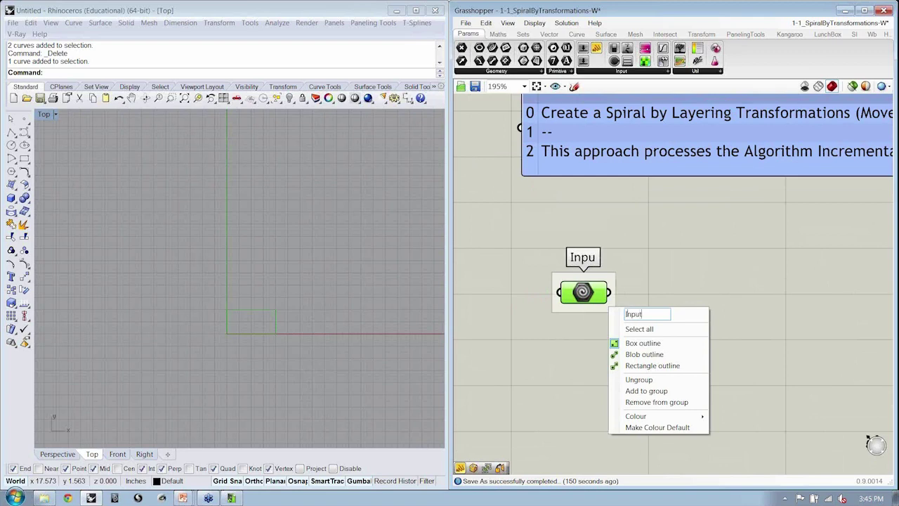
{"action": "type", "text": " | Geometr"}
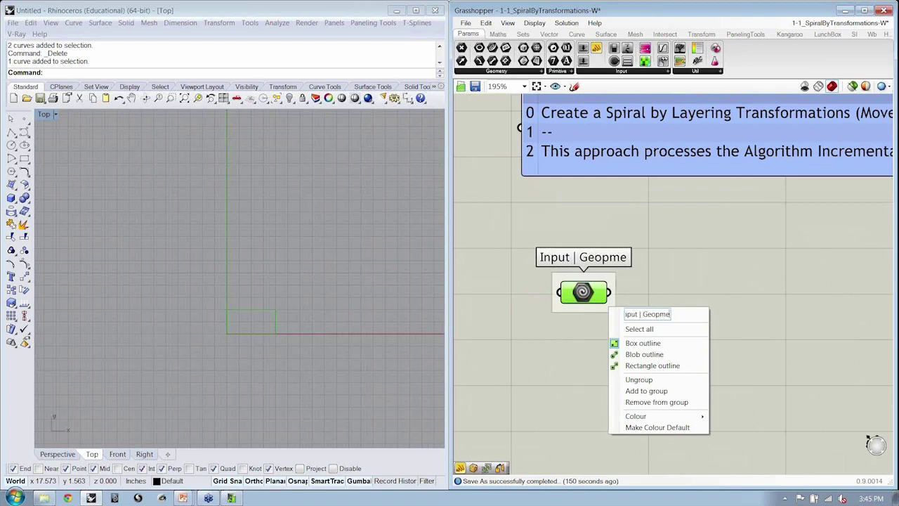
{"action": "type", "text": "y to Transform"}
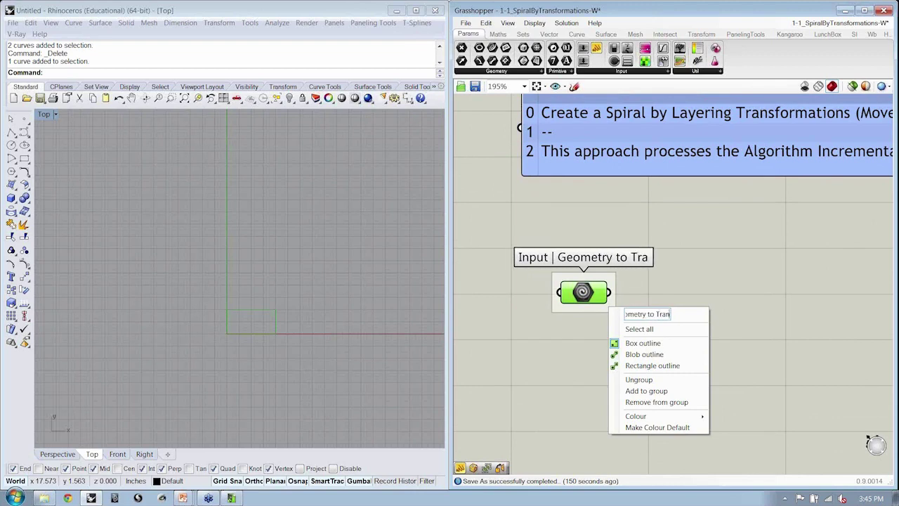
{"action": "key", "text": "Return"}
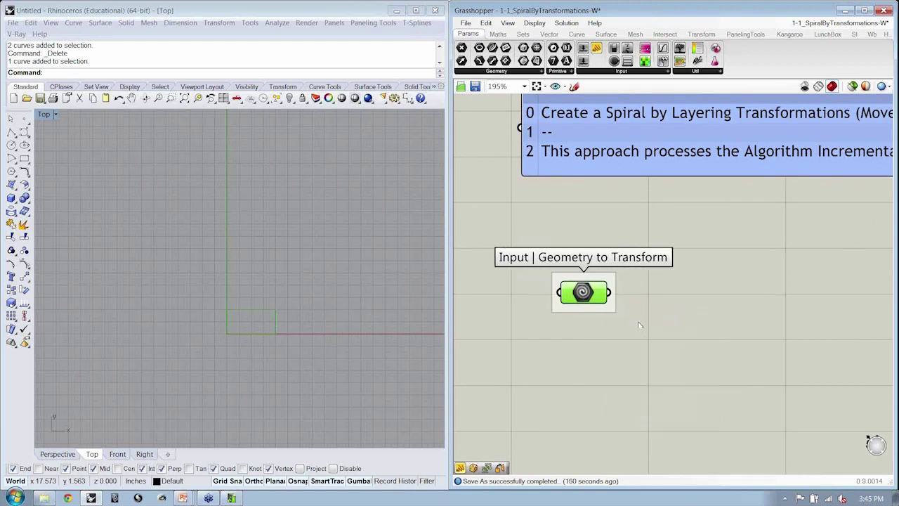
{"action": "left_click", "coordinate": [639, 325]}
- Add a Euclidean Move component beside the grouped Geometry parameter
{"action": "scroll", "coordinate": [636, 325], "scroll_direction": "down", "scroll_amount": 4}
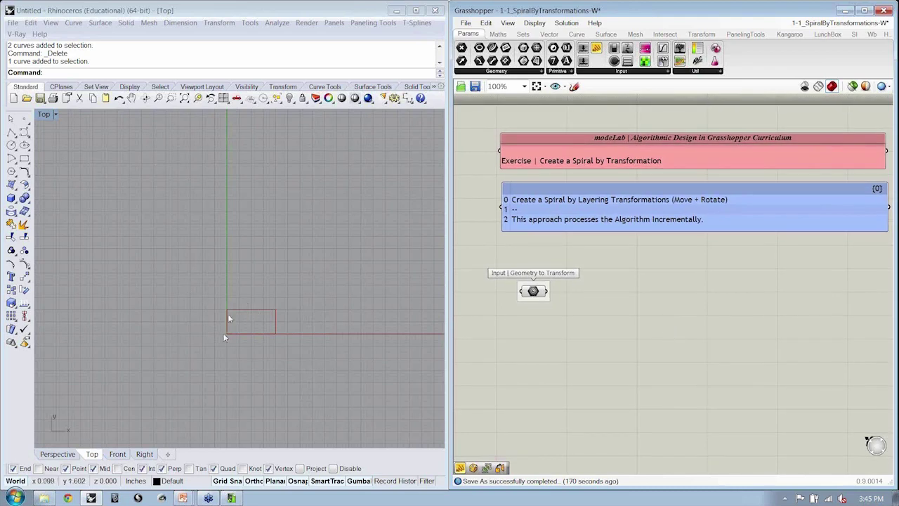
{"action": "left_click", "coordinate": [703, 35]}
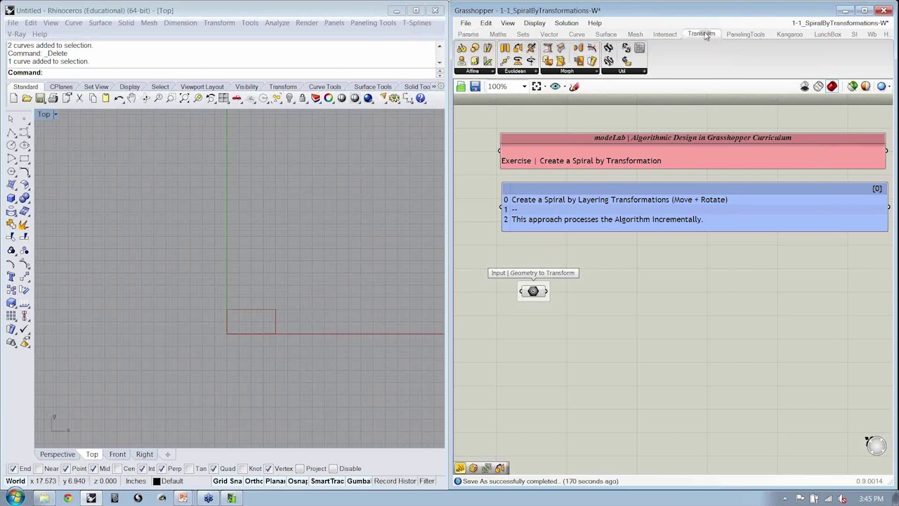
{"action": "left_click", "coordinate": [485, 73]}
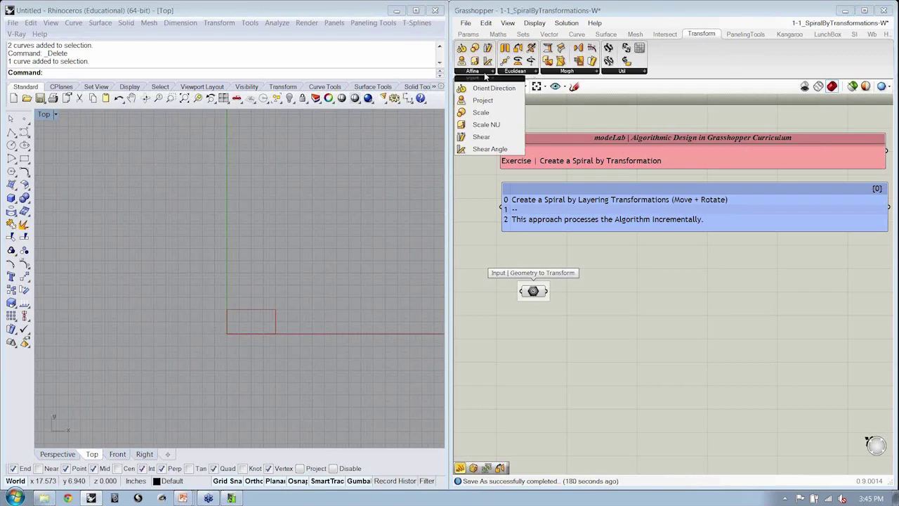
{"action": "left_click", "coordinate": [507, 73]}
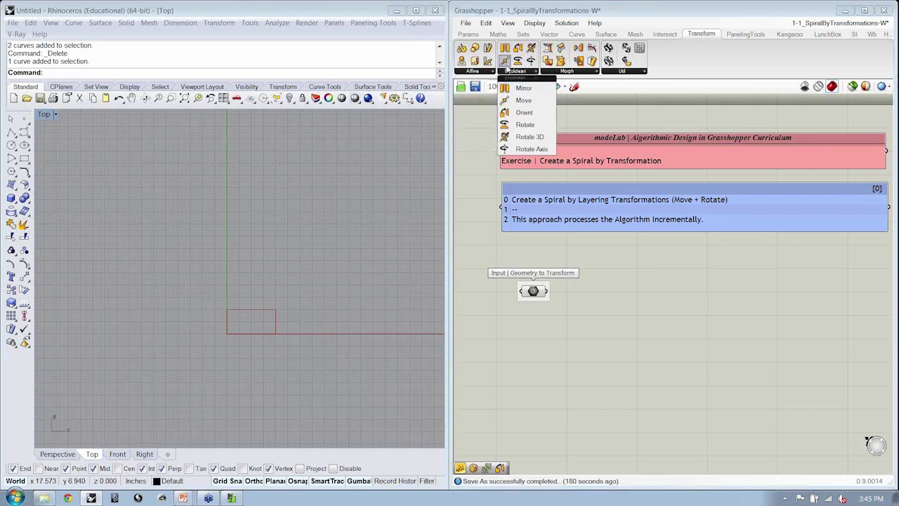
{"action": "left_click", "coordinate": [490, 72]}
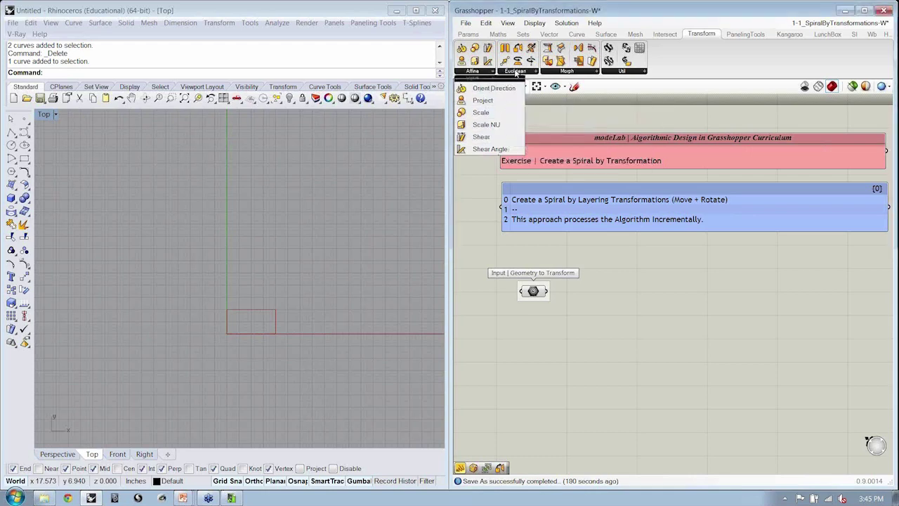
{"action": "left_click", "coordinate": [517, 73]}
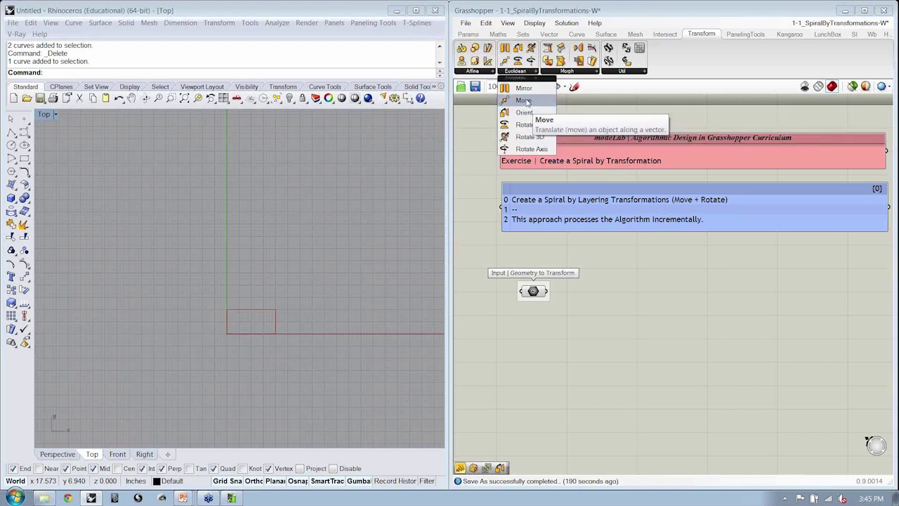
{"action": "left_click", "coordinate": [525, 101]}
{"action": "left_click", "coordinate": [623, 300]}
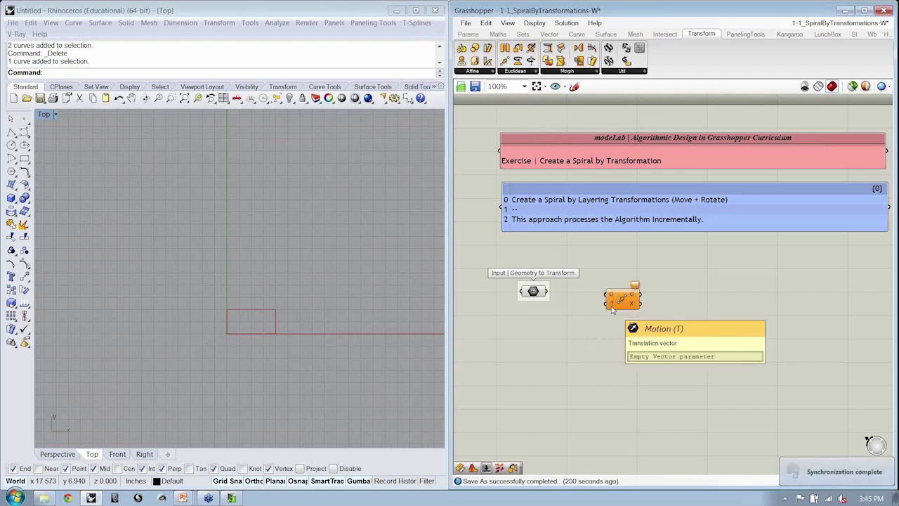
{"action": "left_click_drag", "start_coordinate": [612, 309], "coordinate": [616, 320]}
{"action": "left_click", "coordinate": [622, 353]}
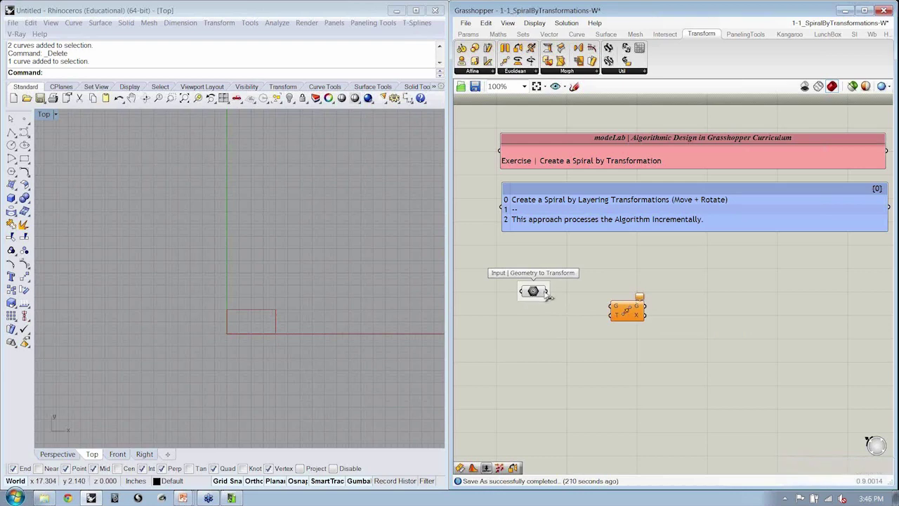
- Connect the Geometry parameter to the Move component's G input and shift Move farther away from it
{"action": "left_click_drag", "start_coordinate": [547, 293], "coordinate": [611, 308]}
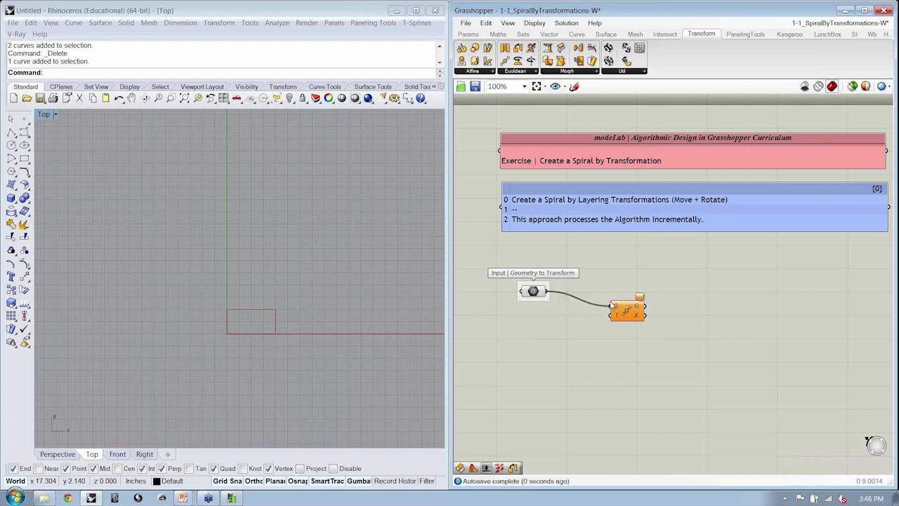
{"action": "left_click_drag", "start_coordinate": [627, 313], "coordinate": [684, 314]}
{"action": "left_click", "coordinate": [662, 365]}
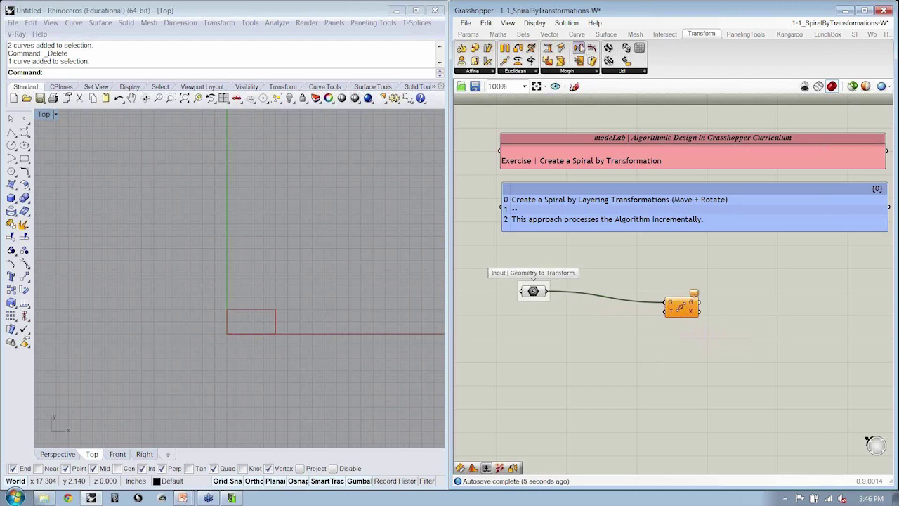
- Add a Unit Y vector, connect it to the Move component's T input, and space the two components farther from the geometry
{"action": "left_click", "coordinate": [550, 34]}
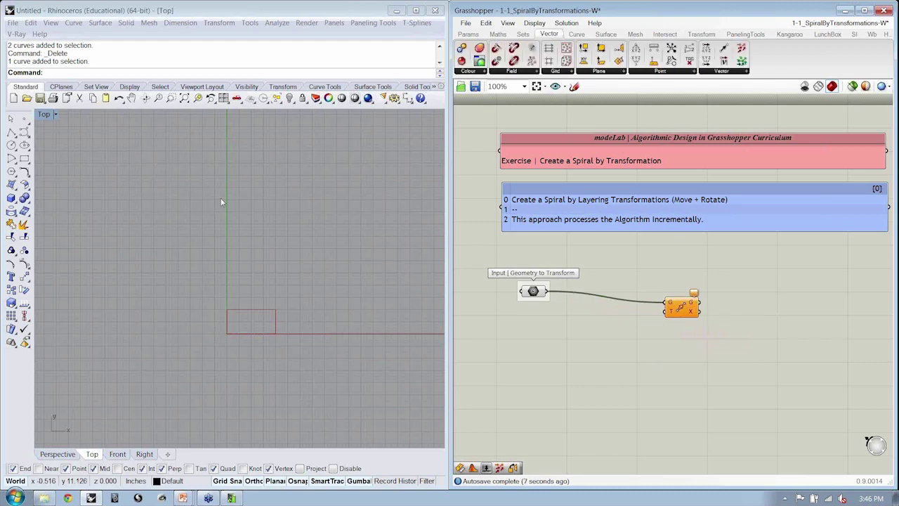
{"action": "left_click", "coordinate": [723, 73]}
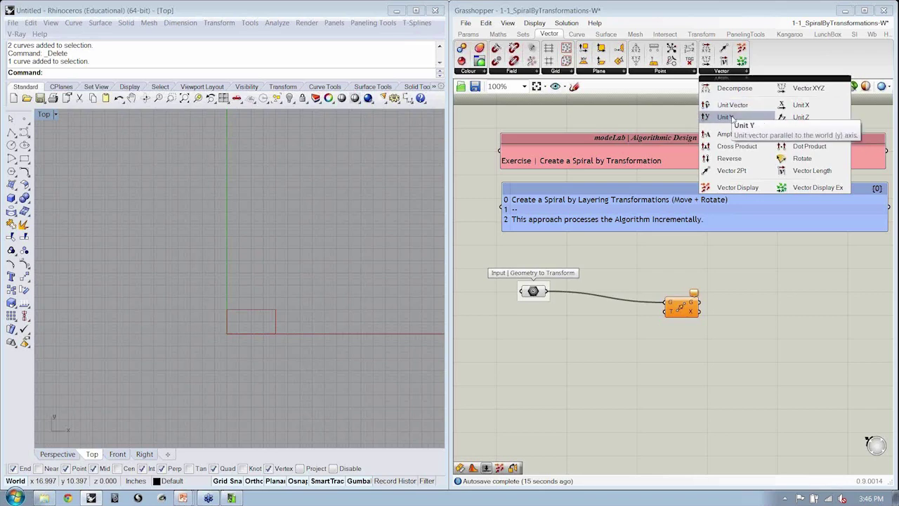
{"action": "left_click_drag", "start_coordinate": [735, 121], "coordinate": [664, 311]}
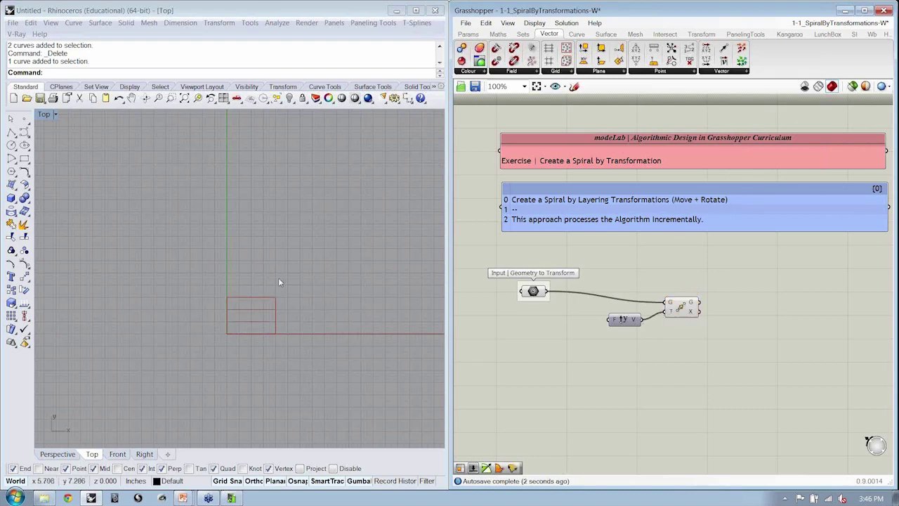
{"action": "left_click_drag", "start_coordinate": [617, 320], "coordinate": [622, 328]}
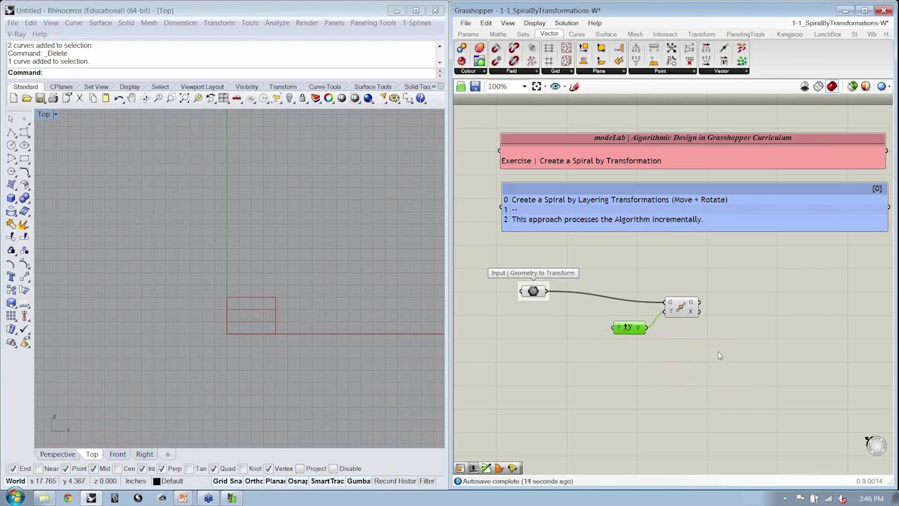
{"action": "left_click_drag", "start_coordinate": [719, 355], "coordinate": [548, 282]}
{"action": "left_click_drag", "start_coordinate": [680, 307], "coordinate": [708, 300]}
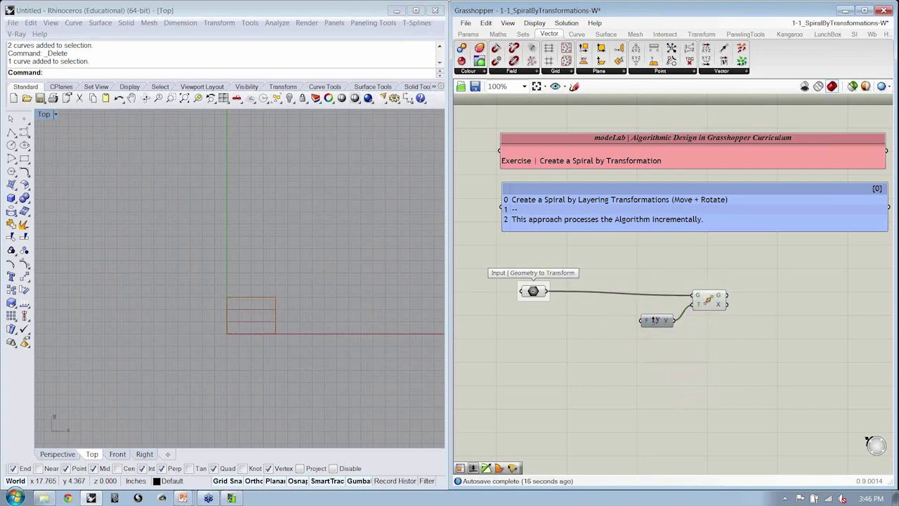
- Add a Number Slider to the canvas beside the Unit Y vector
{"action": "left_click", "coordinate": [476, 35]}
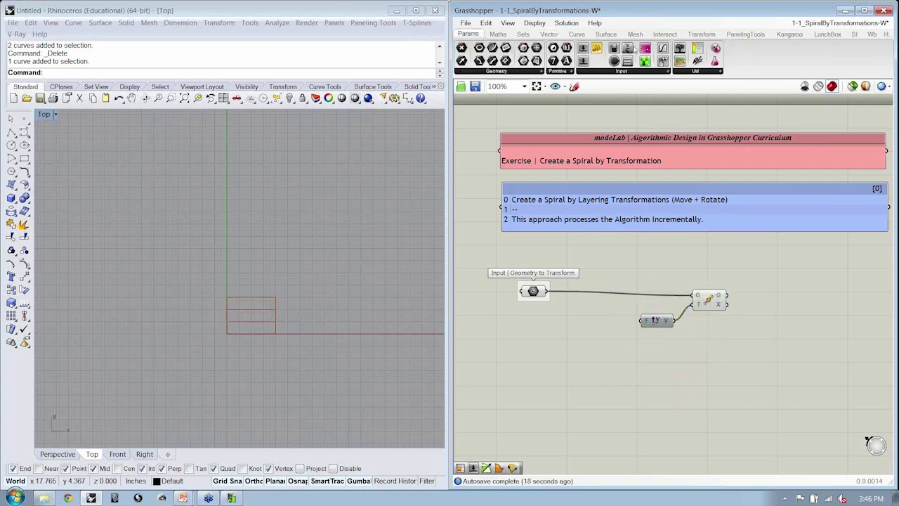
{"action": "left_click", "coordinate": [636, 72]}
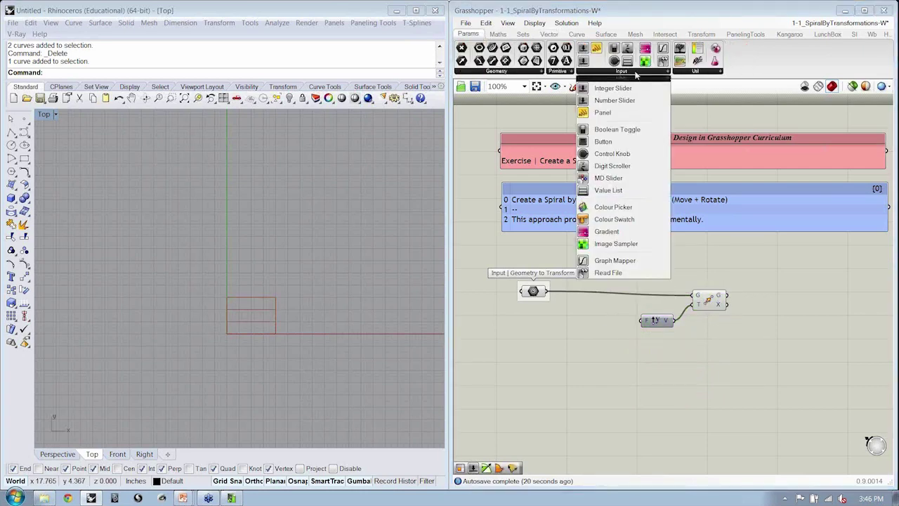
{"action": "left_click_drag", "start_coordinate": [614, 100], "coordinate": [578, 317]}
- Set the new slider's maximum to 5 and its accuracy to 2 digits
{"action": "right_click", "coordinate": [549, 318]}
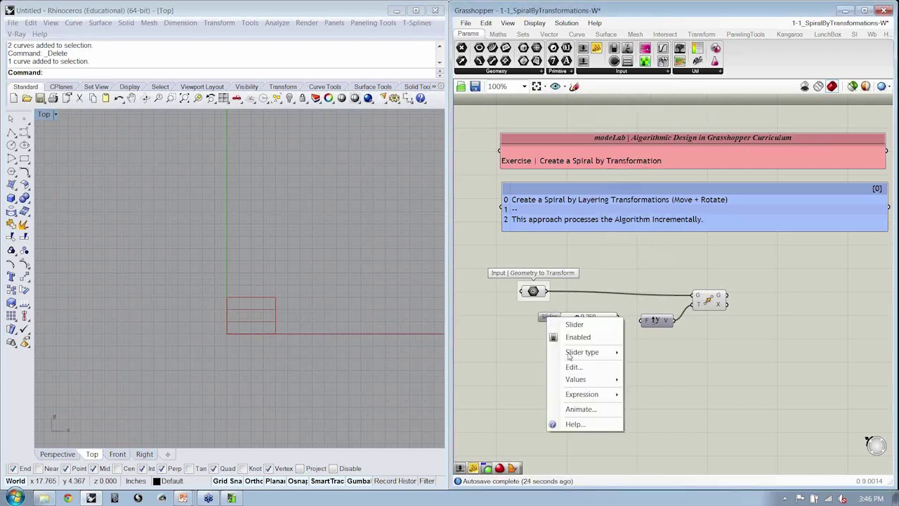
{"action": "left_click", "coordinate": [566, 365]}
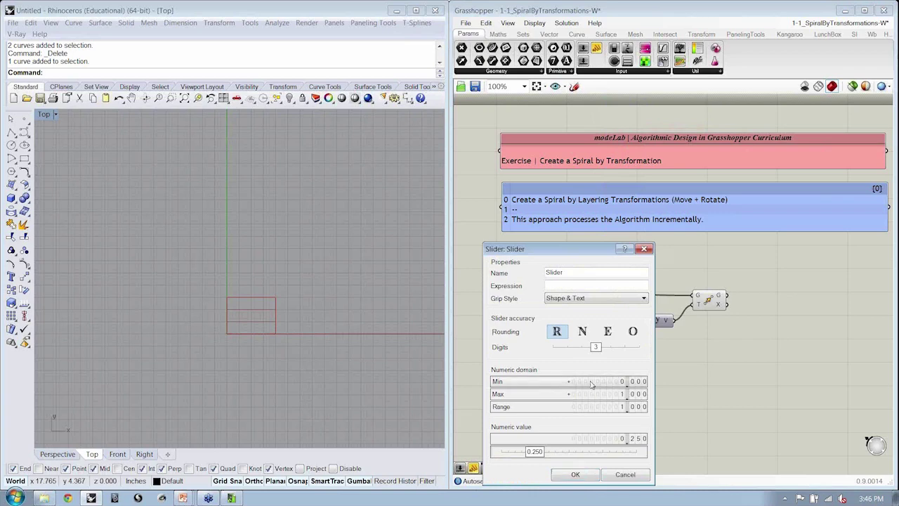
{"action": "double_click", "coordinate": [591, 381]}
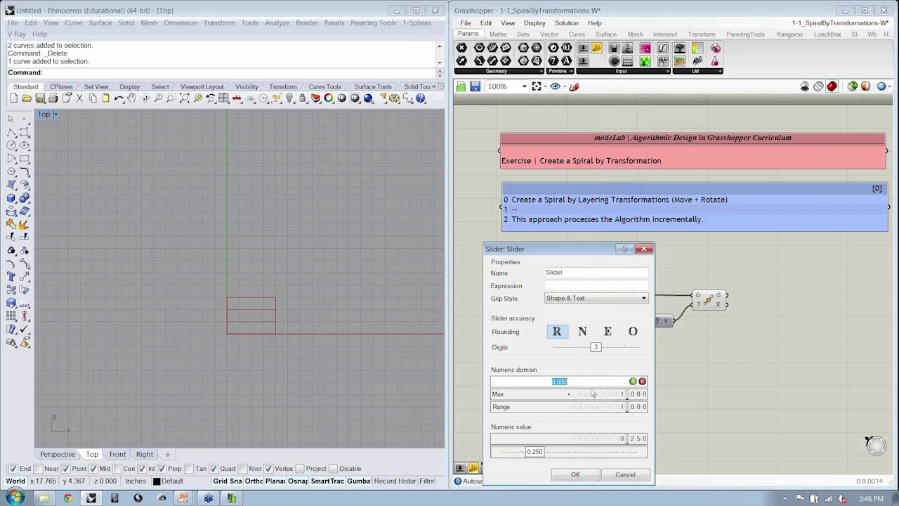
{"action": "double_click", "coordinate": [595, 397]}
{"action": "type", "text": "50"}
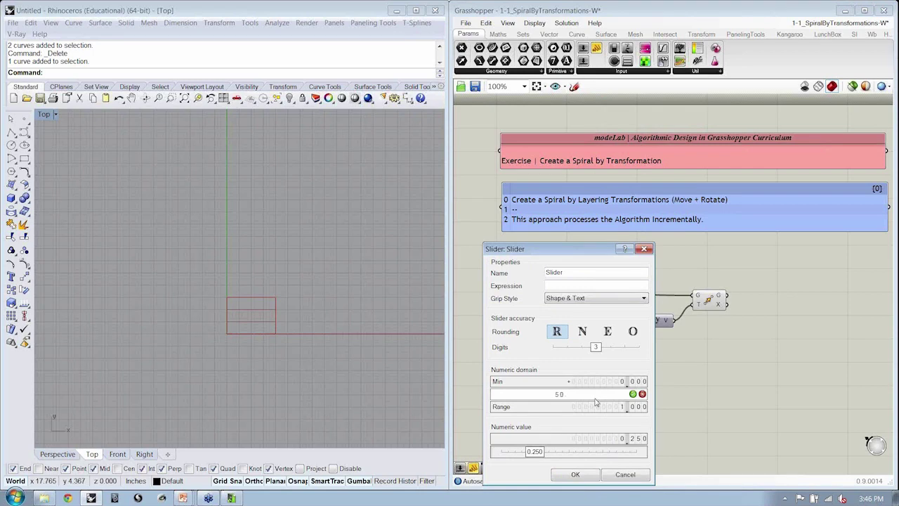
{"action": "key", "text": "Return"}
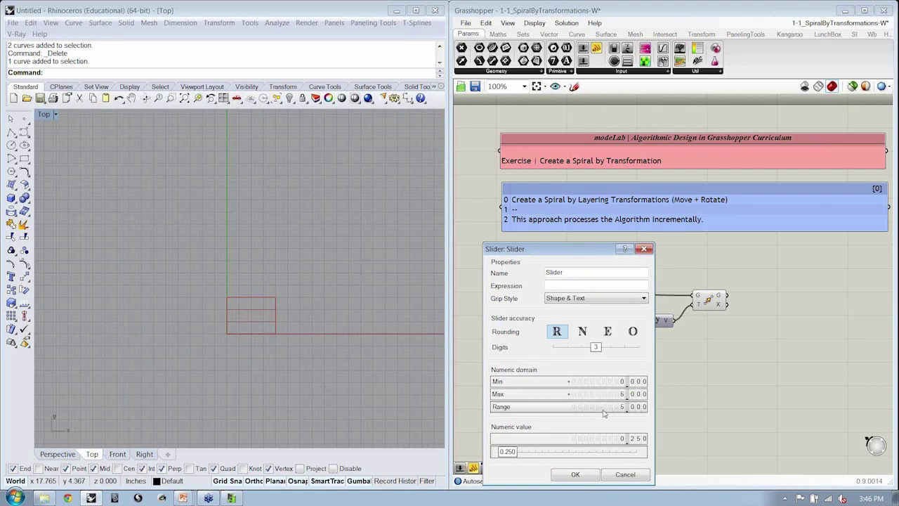
{"action": "left_click_drag", "start_coordinate": [601, 356], "coordinate": [586, 347]}
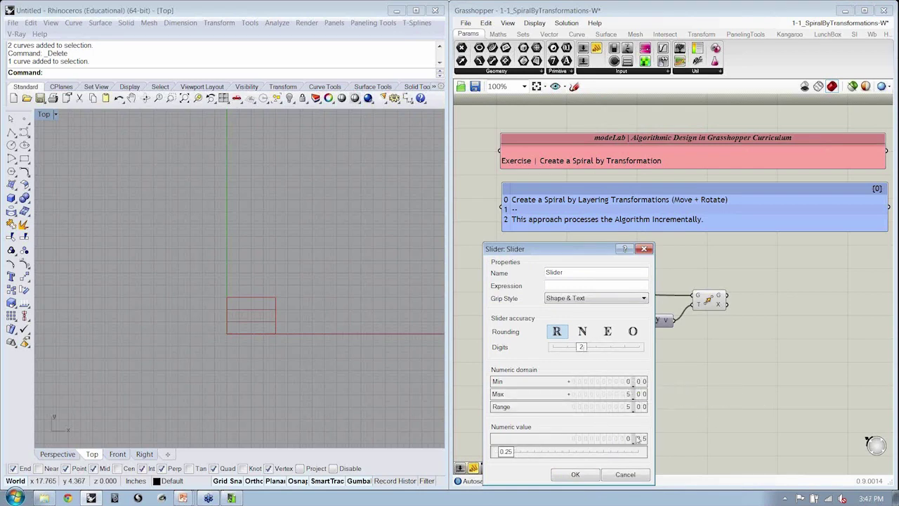
- Name the slider "vLength" and connect it to the Unit Y vector's F input
{"action": "double_click", "coordinate": [591, 272]}
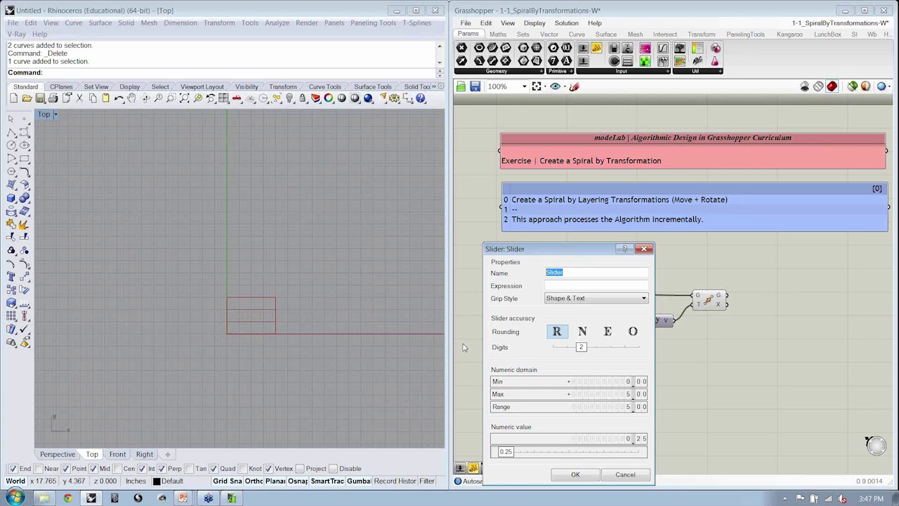
{"action": "type", "text": "v"}
{"action": "type", "text": "Lenght"}
{"action": "type", "text": "t"}
{"action": "left_click", "coordinate": [571, 475]}
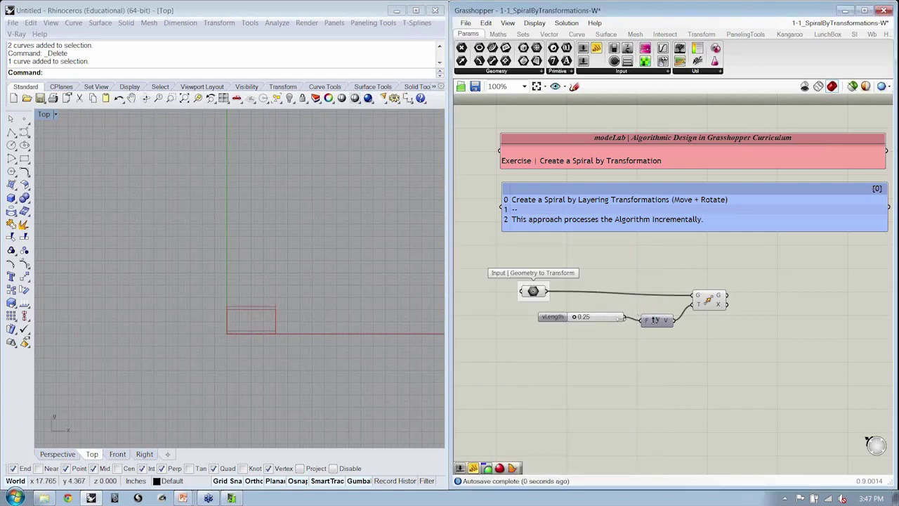
- Set the vLength slider to 5.00 and shift the slider, Unit Y and Move components farther below the Geometry parameter
{"action": "left_click_drag", "start_coordinate": [577, 320], "coordinate": [636, 320]}
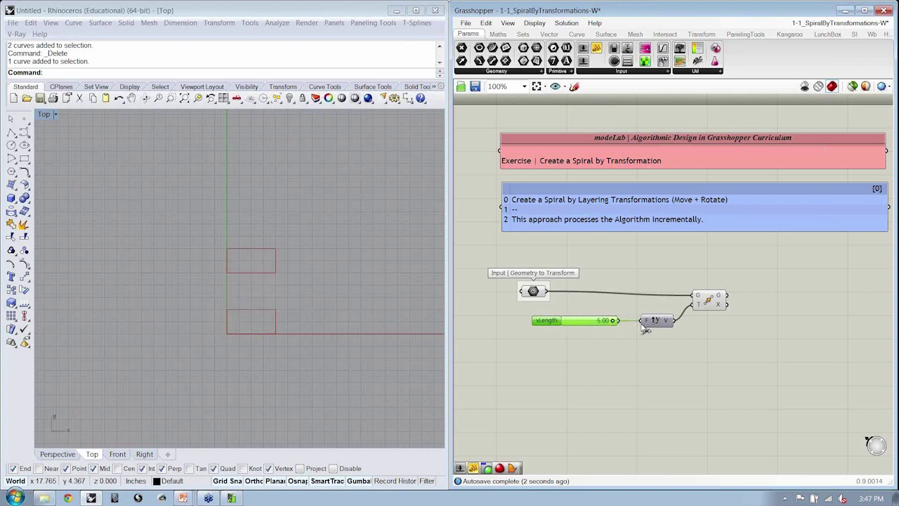
{"action": "left_click_drag", "start_coordinate": [709, 301], "coordinate": [704, 302]}
{"action": "left_click_drag", "start_coordinate": [715, 361], "coordinate": [686, 337]}
{"action": "left_click", "coordinate": [686, 339]}
- Add a Panel beside the Move component and connect Move's G output to it
{"action": "scroll", "coordinate": [716, 309], "scroll_direction": "up", "scroll_amount": 2}
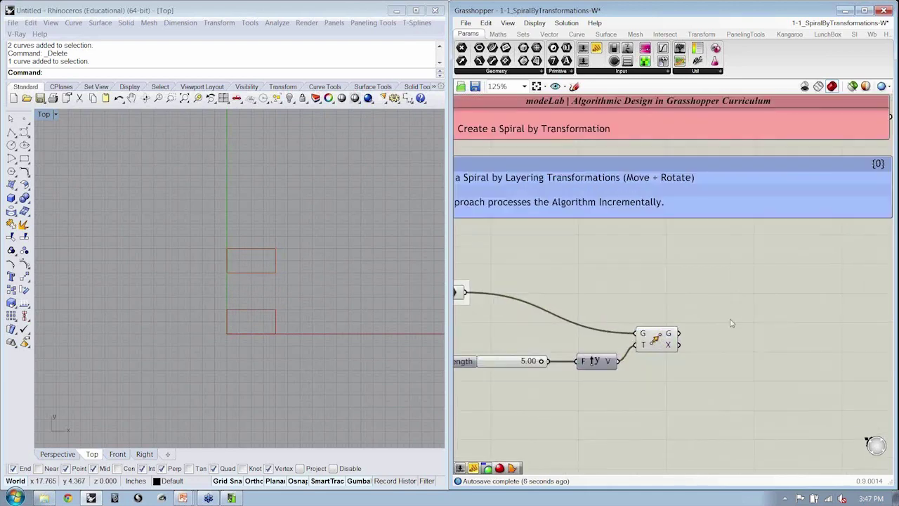
{"action": "left_click_drag", "start_coordinate": [596, 48], "coordinate": [719, 307]}
{"action": "scroll", "coordinate": [719, 307], "scroll_direction": "up", "scroll_amount": 3}
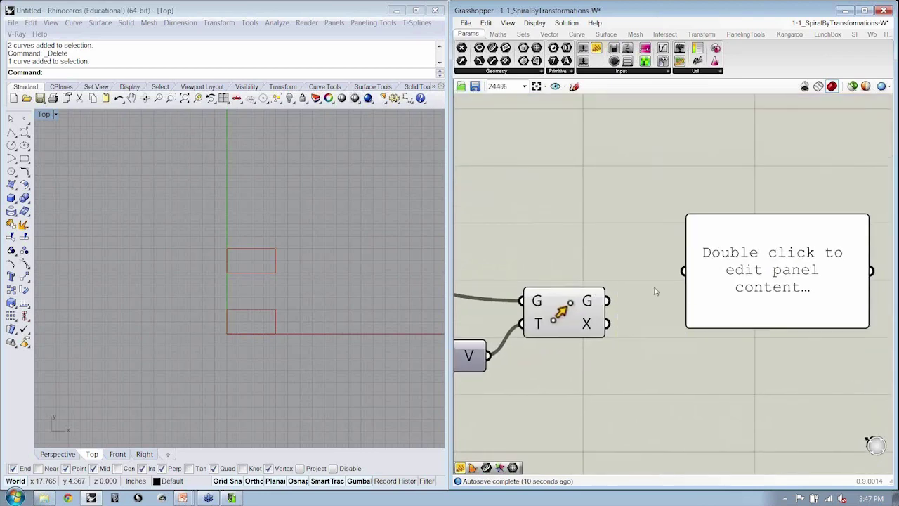
{"action": "right_click_drag", "start_coordinate": [651, 292], "coordinate": [621, 266]}
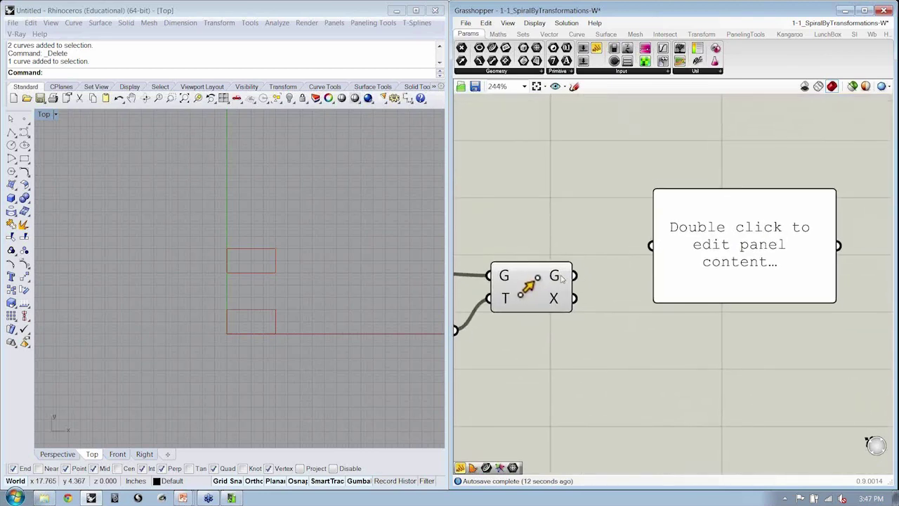
{"action": "left_click_drag", "start_coordinate": [562, 279], "coordinate": [650, 246]}
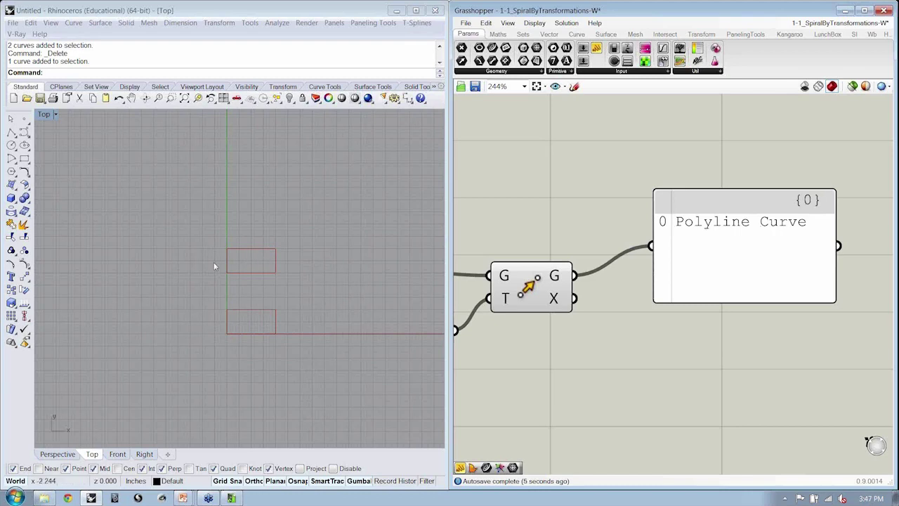
- Replace the panel's source with the Move component's X output and lower the panel level with that output
{"action": "mouse_move", "coordinate": [557, 303]}
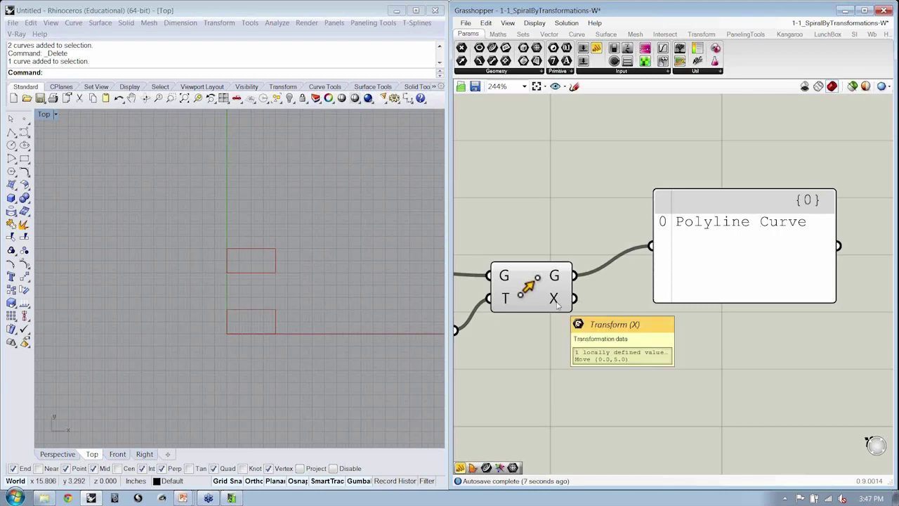
{"action": "left_click_drag", "start_coordinate": [477, 239], "coordinate": [574, 330]}
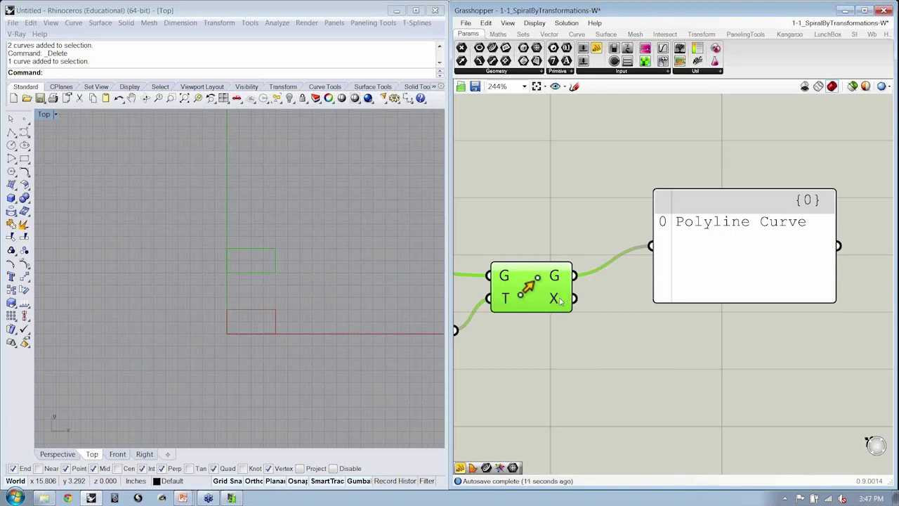
{"action": "left_click_drag", "start_coordinate": [575, 298], "coordinate": [652, 246]}
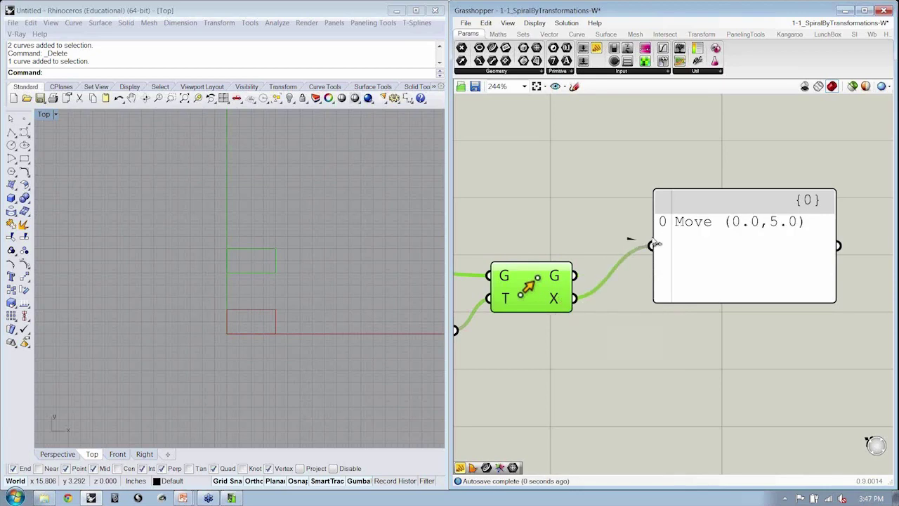
{"action": "left_click", "coordinate": [716, 266]}
{"action": "left_click_drag", "start_coordinate": [716, 266], "coordinate": [695, 320]}
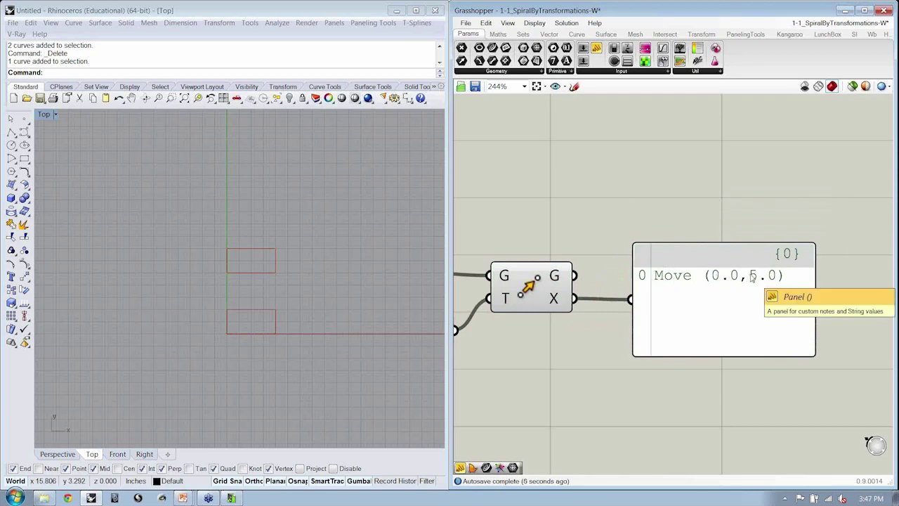
- Shift the Move component slightly up and place the panel closer beside it
{"action": "right_click_drag", "start_coordinate": [752, 278], "coordinate": [774, 273]}
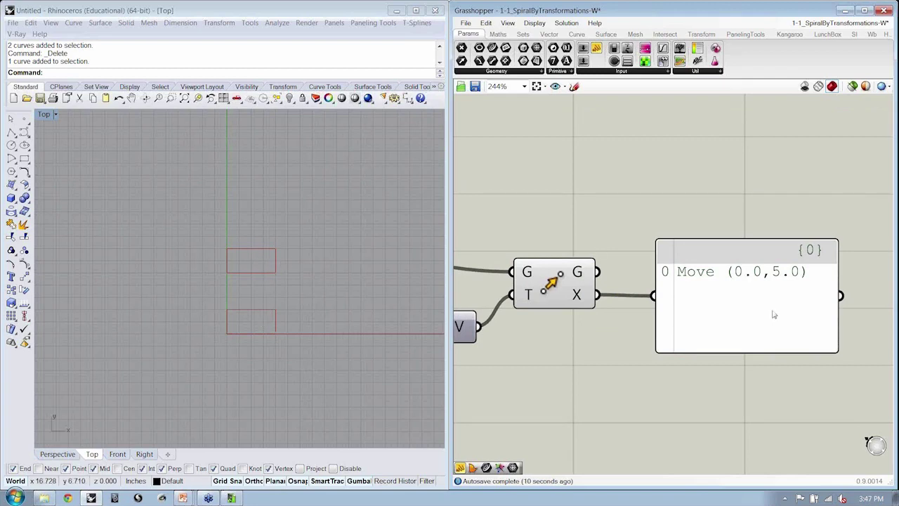
{"action": "left_click_drag", "start_coordinate": [758, 326], "coordinate": [772, 327]}
{"action": "left_click", "coordinate": [591, 343]}
{"action": "scroll", "coordinate": [607, 337], "scroll_direction": "down", "scroll_amount": 2}
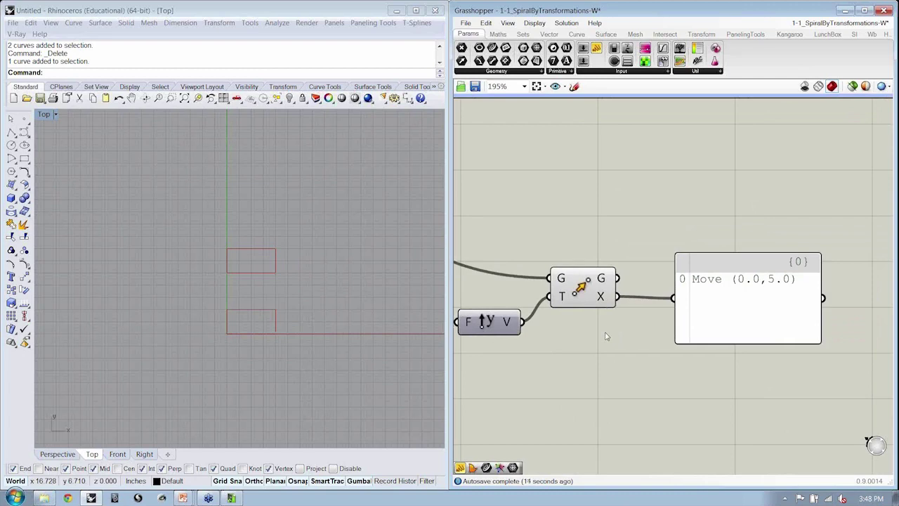
{"action": "scroll", "coordinate": [607, 337], "scroll_direction": "down", "scroll_amount": 3}
{"action": "scroll", "coordinate": [607, 337], "scroll_direction": "up", "scroll_amount": 2}
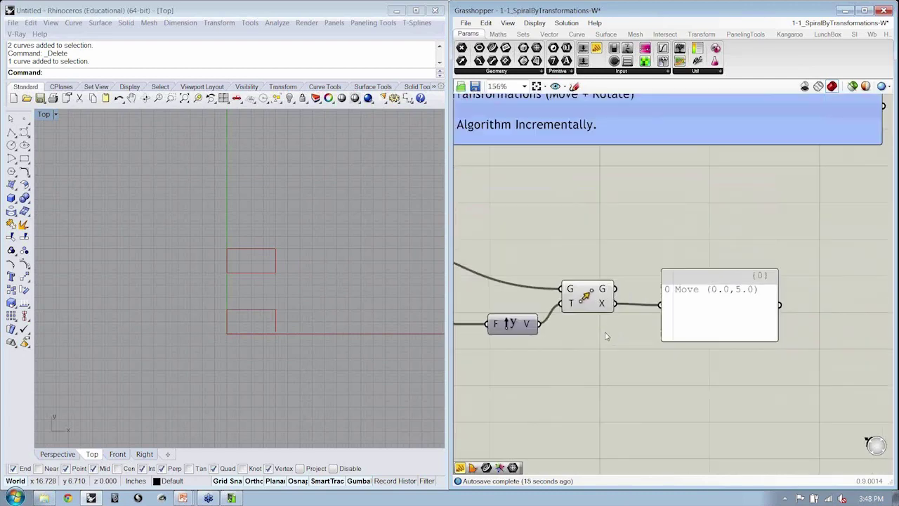
{"action": "left_click", "coordinate": [591, 288]}
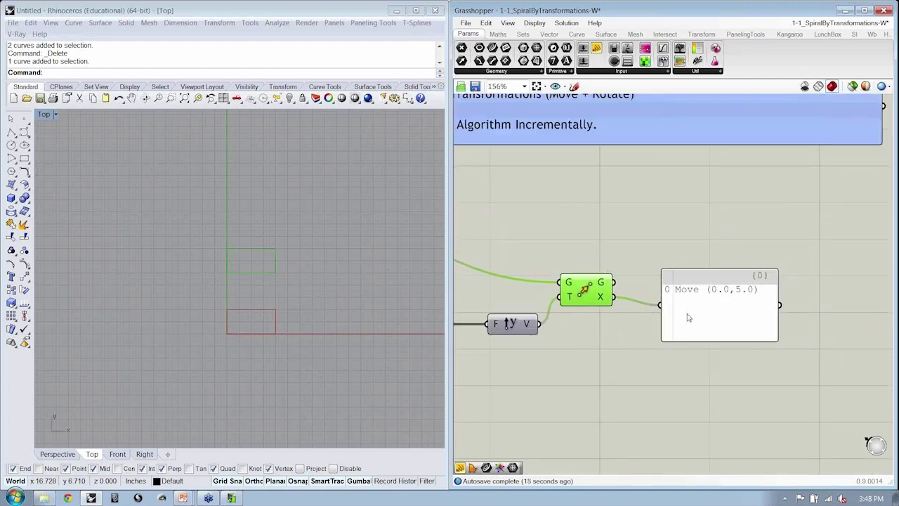
{"action": "left_click_drag", "start_coordinate": [717, 318], "coordinate": [700, 325]}
- Disconnect the Geometry parameter from the Move component's G input
{"action": "mouse_move", "coordinate": [603, 299]}
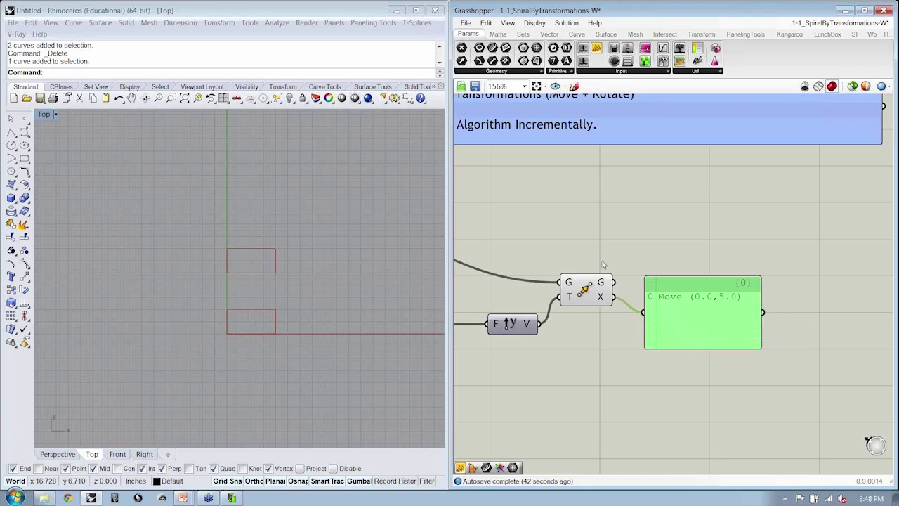
{"action": "right_click_drag", "start_coordinate": [604, 265], "coordinate": [678, 271]}
{"action": "left_click", "coordinate": [671, 300]}
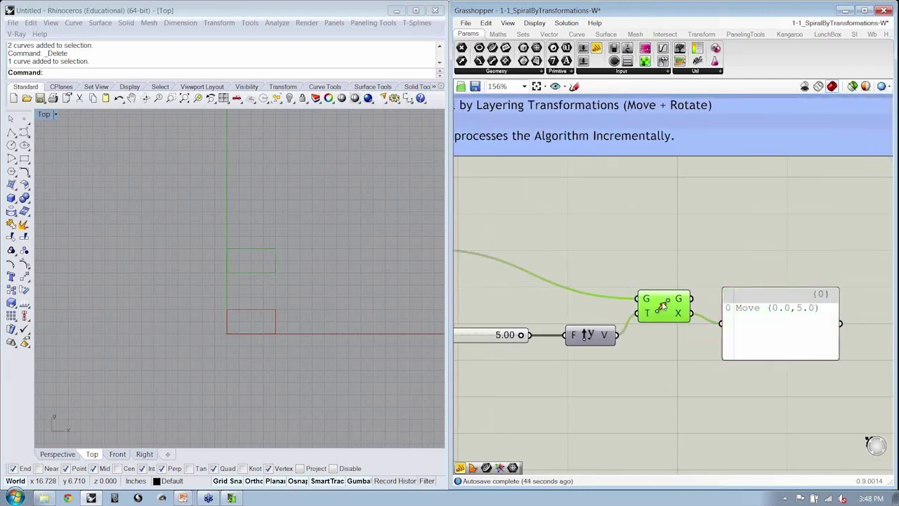
{"action": "left_click", "coordinate": [675, 265]}
{"action": "scroll", "coordinate": [669, 242], "scroll_direction": "down", "scroll_amount": 3}
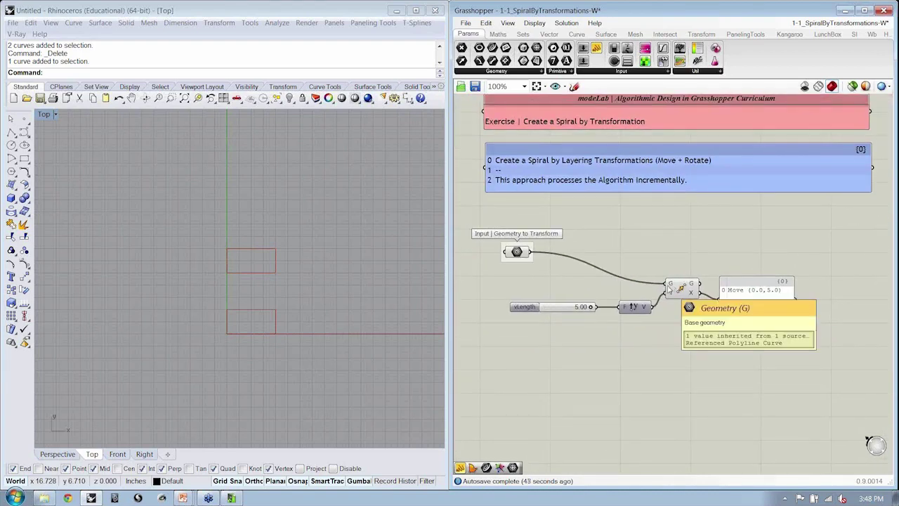
{"action": "left_click_drag", "start_coordinate": [669, 288], "coordinate": [531, 251], "text": "ctrl"}
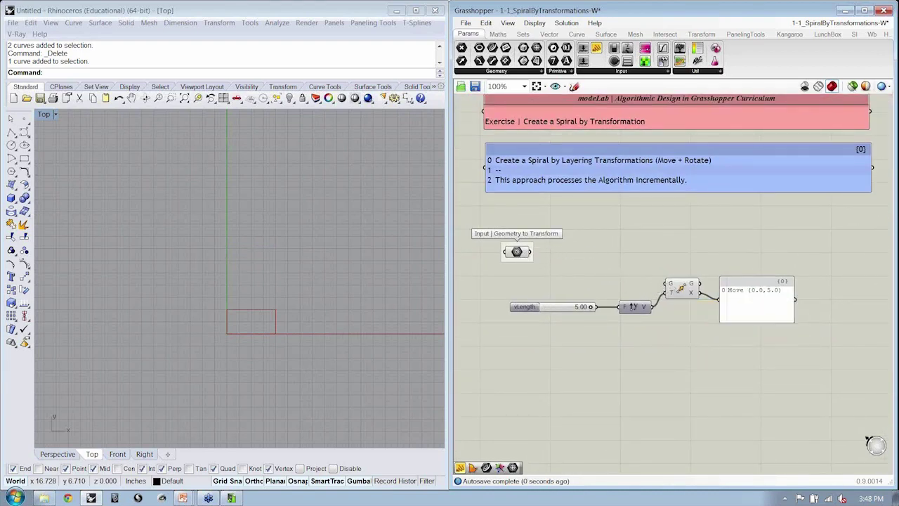